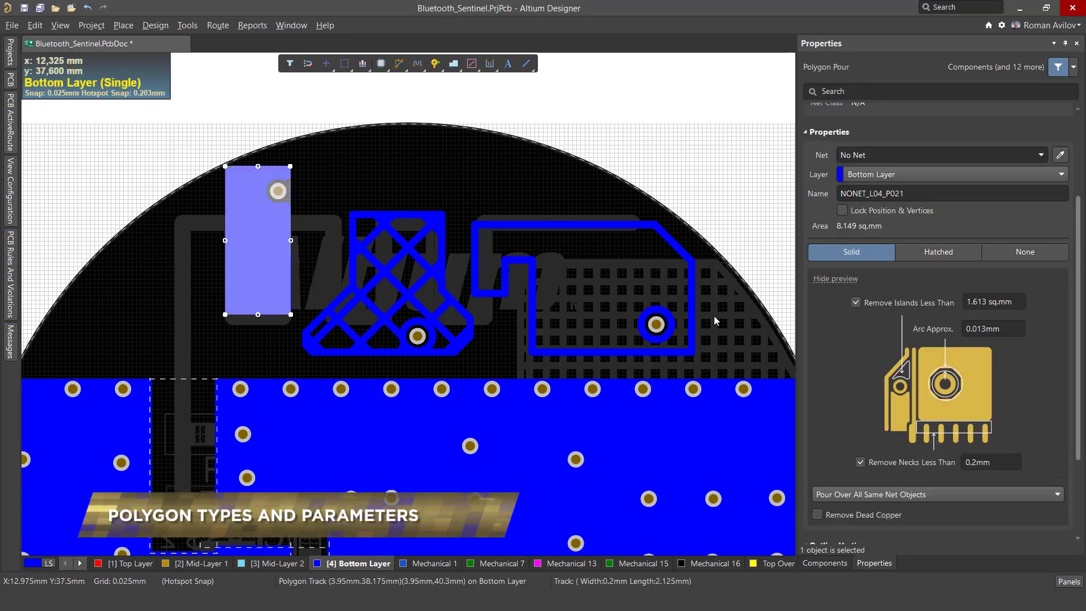
# Compare the fill parameters of the hatched, outline-only and solid polygons on the bottom layer.
pyautogui.click(408, 326)
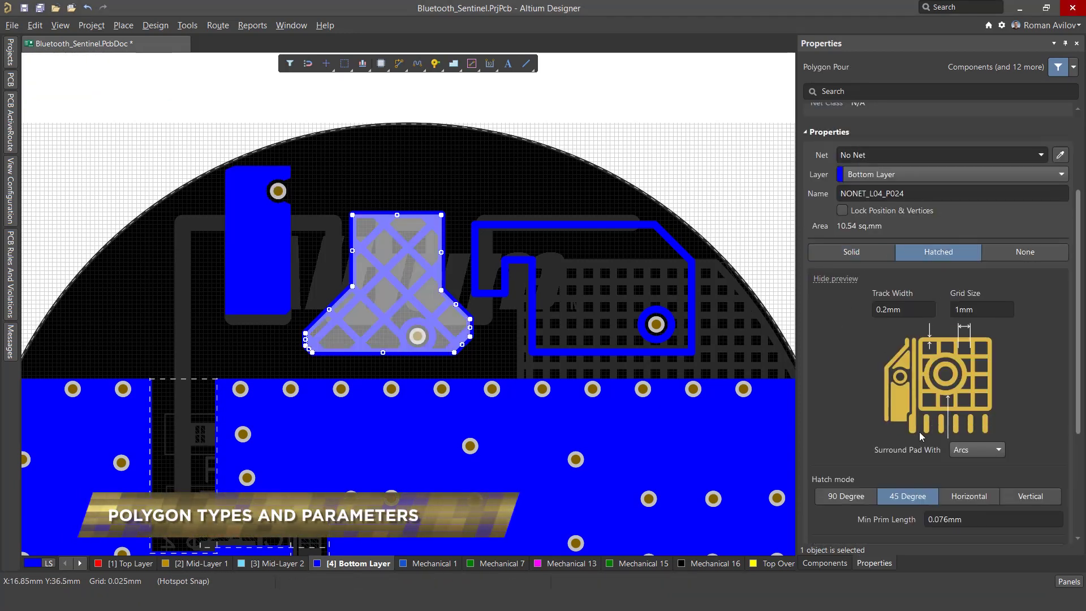
pyautogui.click(595, 270)
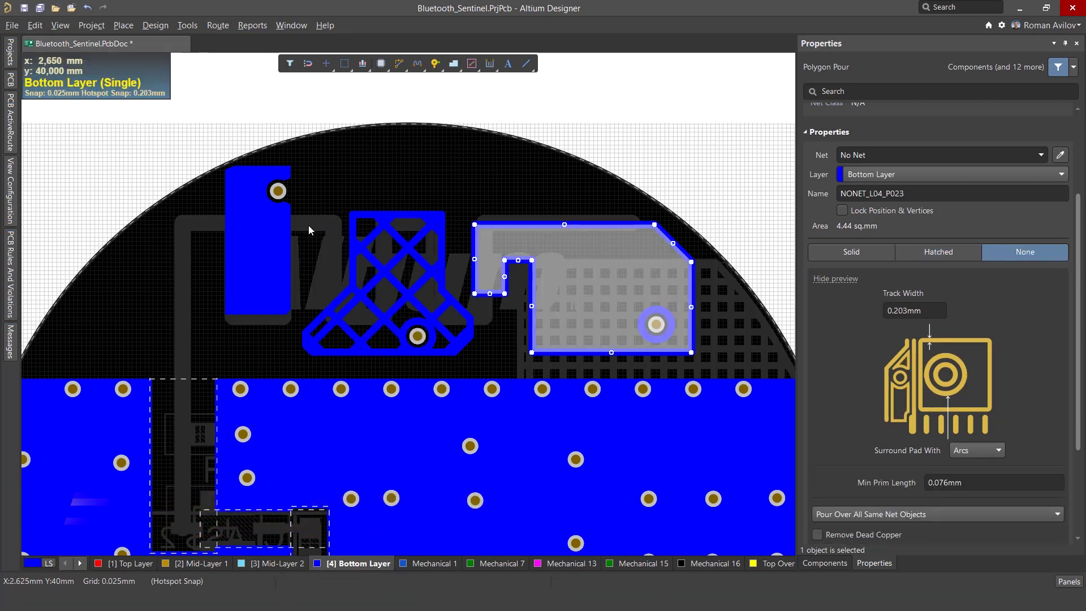
pyautogui.click(251, 219)
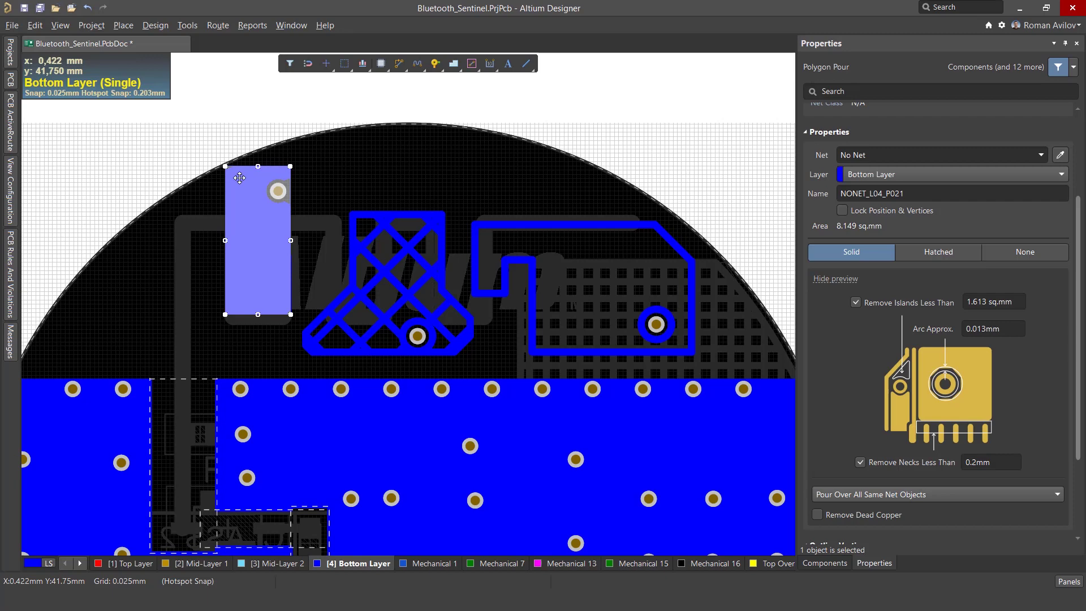
# Shrink the solid bottom-layer polygon to a shallow strip by lowering its upper edge, repour it and inspect the result.
pyautogui.moveTo(240, 177); pyautogui.dragTo(237, 297)
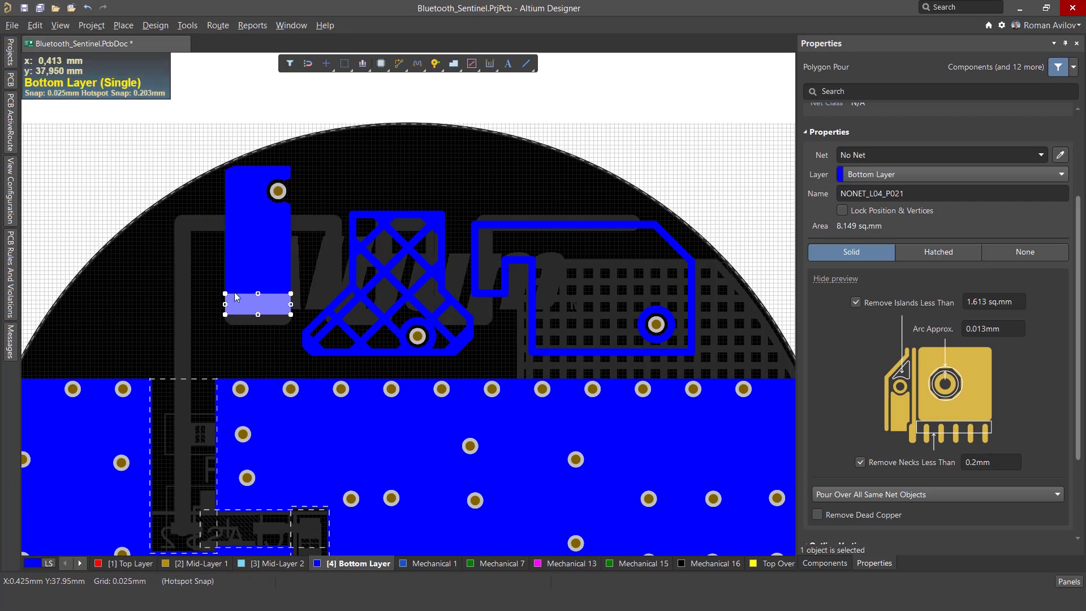
pyautogui.keyDown('ctrl'); pyautogui.scroll(5, 212, 309); pyautogui.keyUp('ctrl')
pyautogui.click(214, 311)
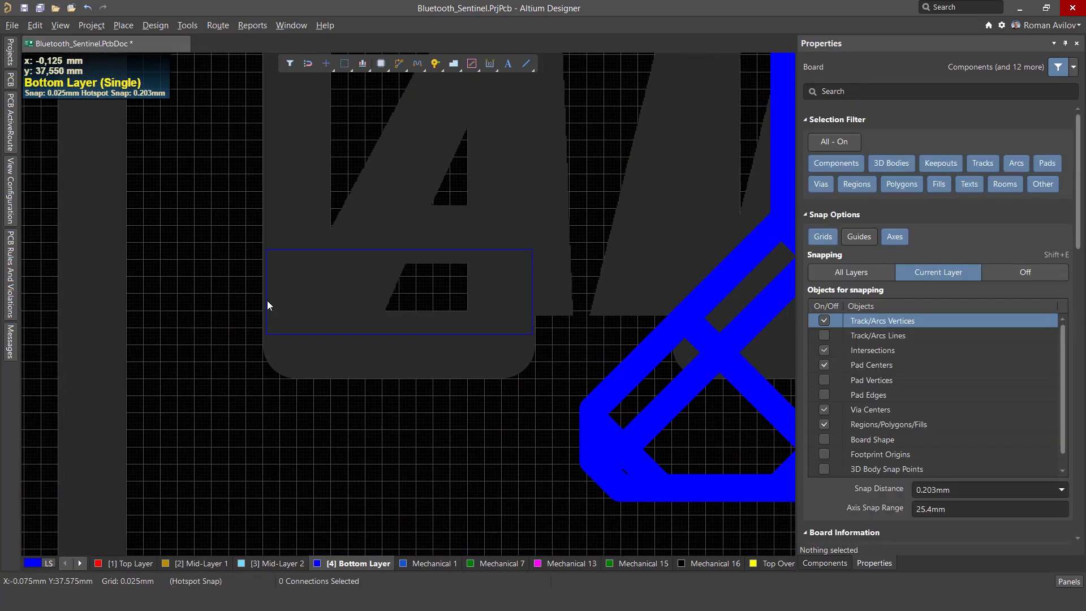
pyautogui.click(419, 287)
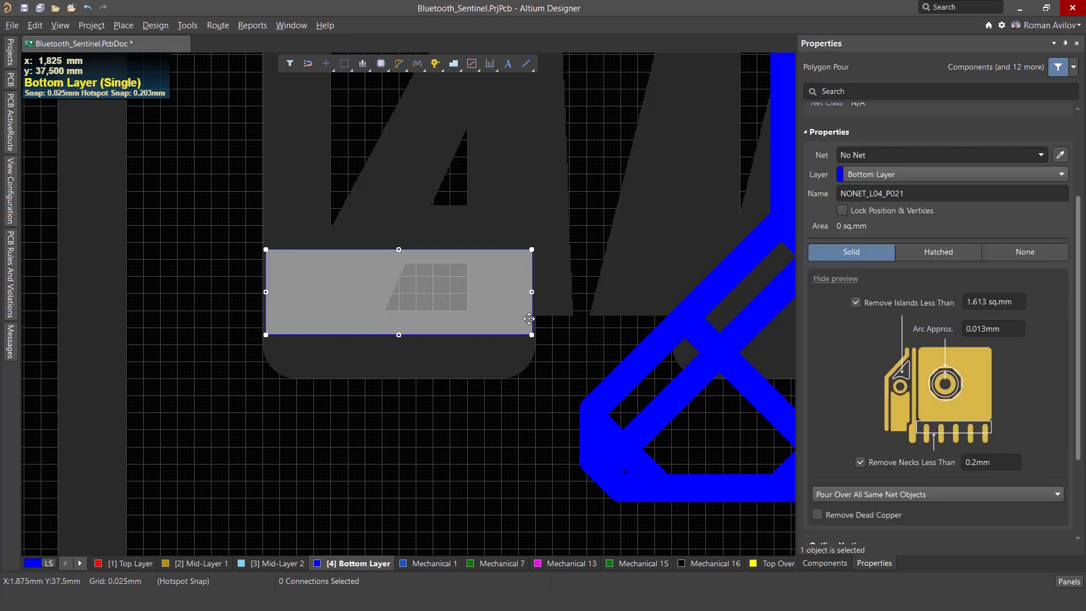
# Stretch the solid polygon's upper edge back up past the via and let it repour.
pyautogui.keyDown('ctrl'); pyautogui.scroll(-3, 452, 290); pyautogui.keyUp('ctrl')
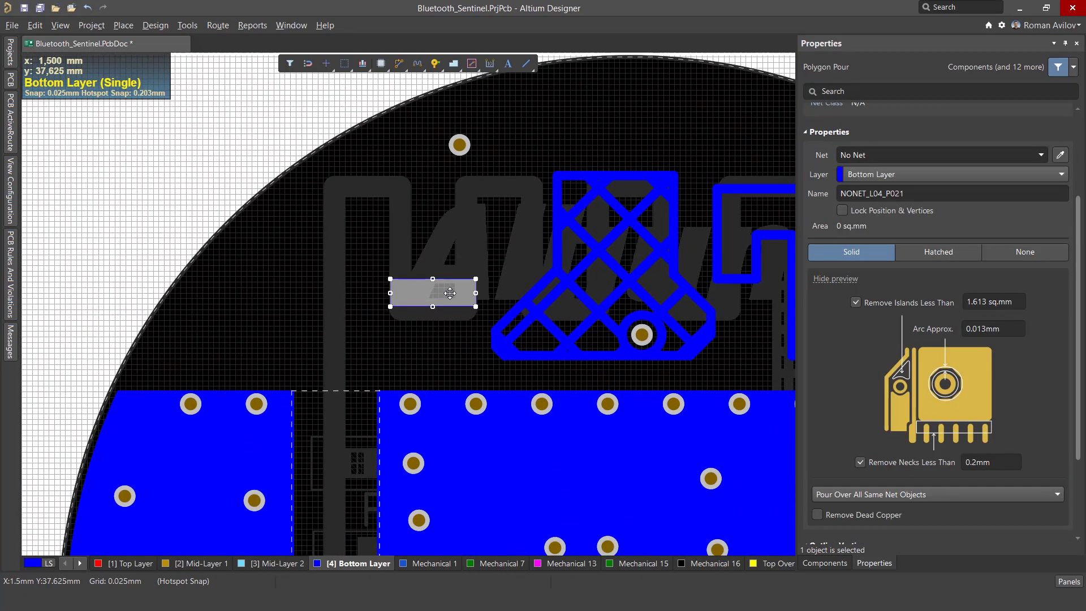
pyautogui.moveTo(453, 279); pyautogui.dragTo(453, 119)
pyautogui.click(506, 144)
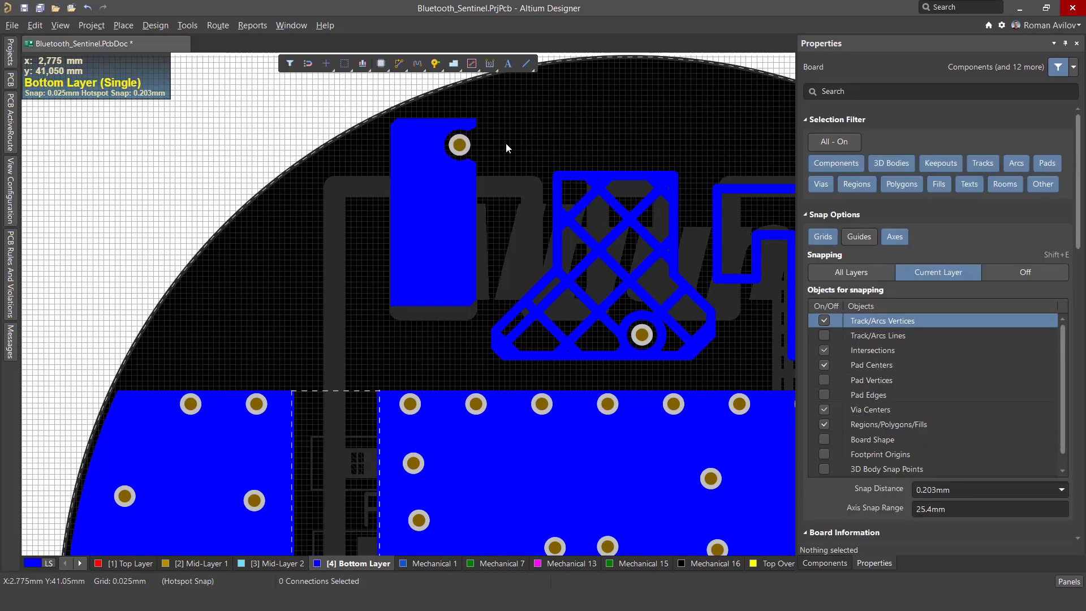
# Set the solid polygon's arc approximation to 0.013 mm and repour it.
pyautogui.keyDown('ctrl'); pyautogui.scroll(4, 444, 145); pyautogui.keyUp('ctrl')
pyautogui.click(395, 149)
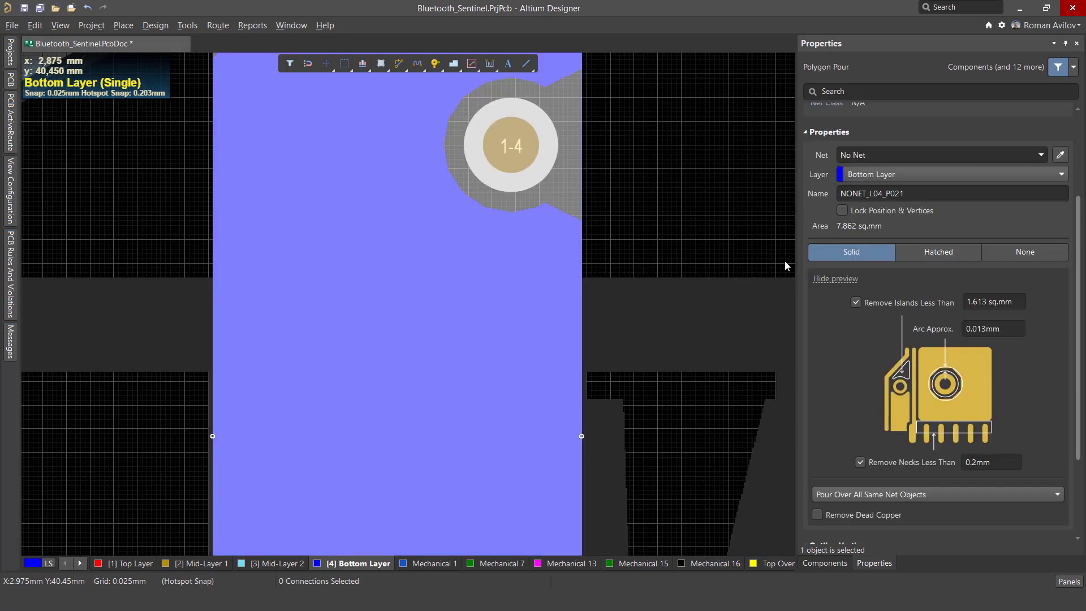
pyautogui.click(1016, 331)
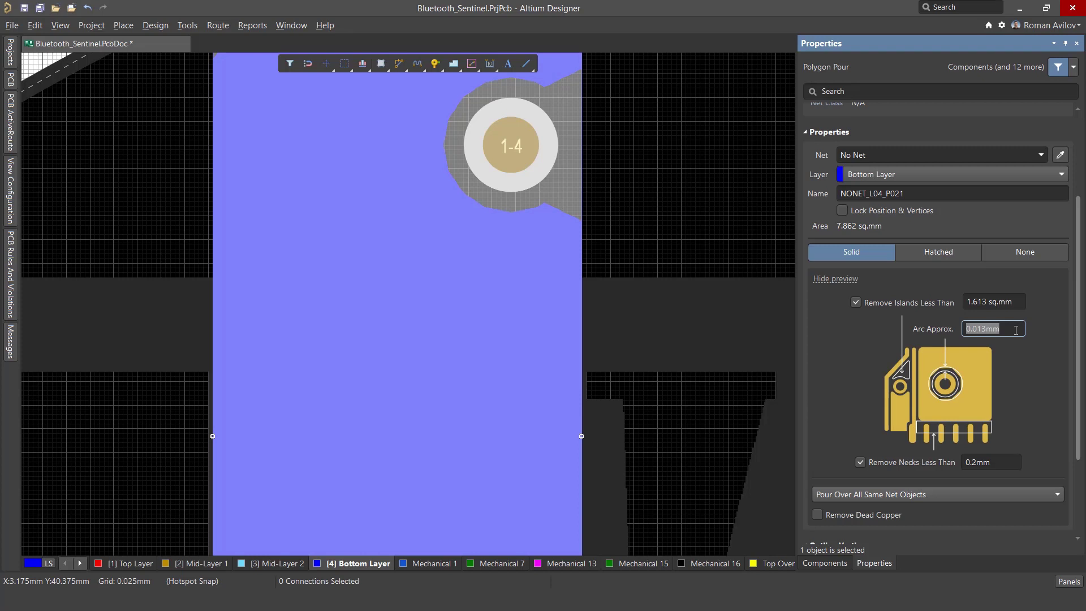
pyautogui.press('Return')
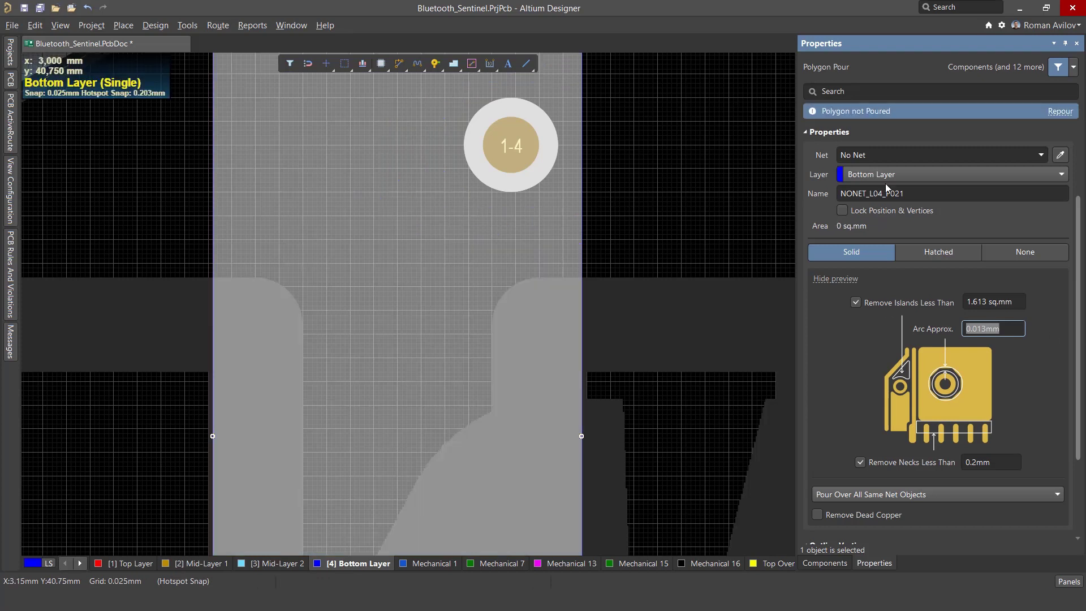
pyautogui.click(1062, 111)
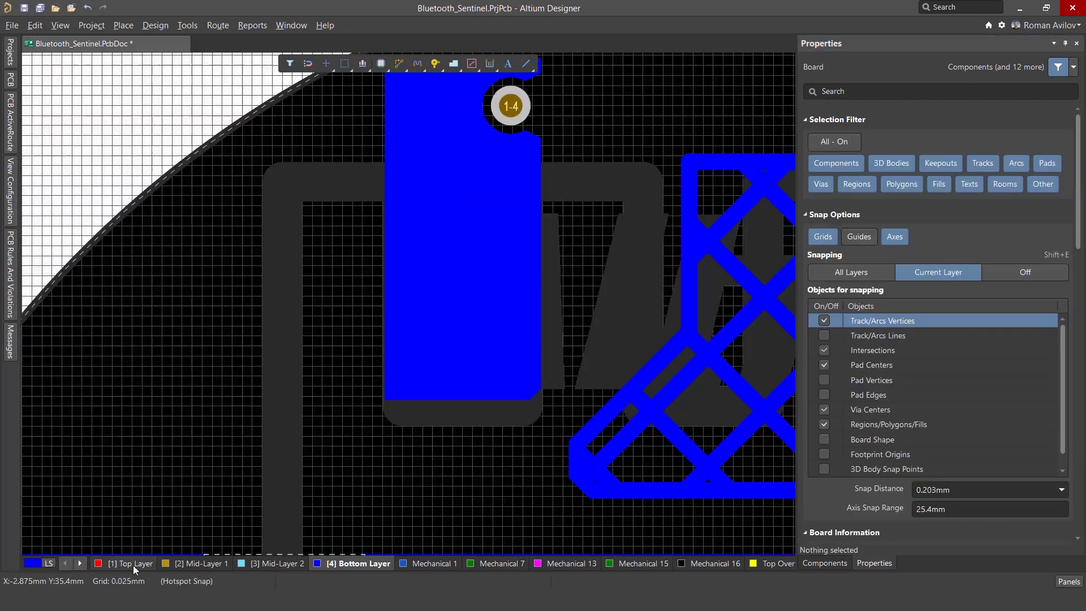
# Set the solid GND polygon on the Top Layer to remove necks less than 0.5 mm and repour it.
pyautogui.click(134, 565)
pyautogui.keyDown('ctrl'); pyautogui.scroll(-4, 279, 223); pyautogui.keyUp('ctrl')
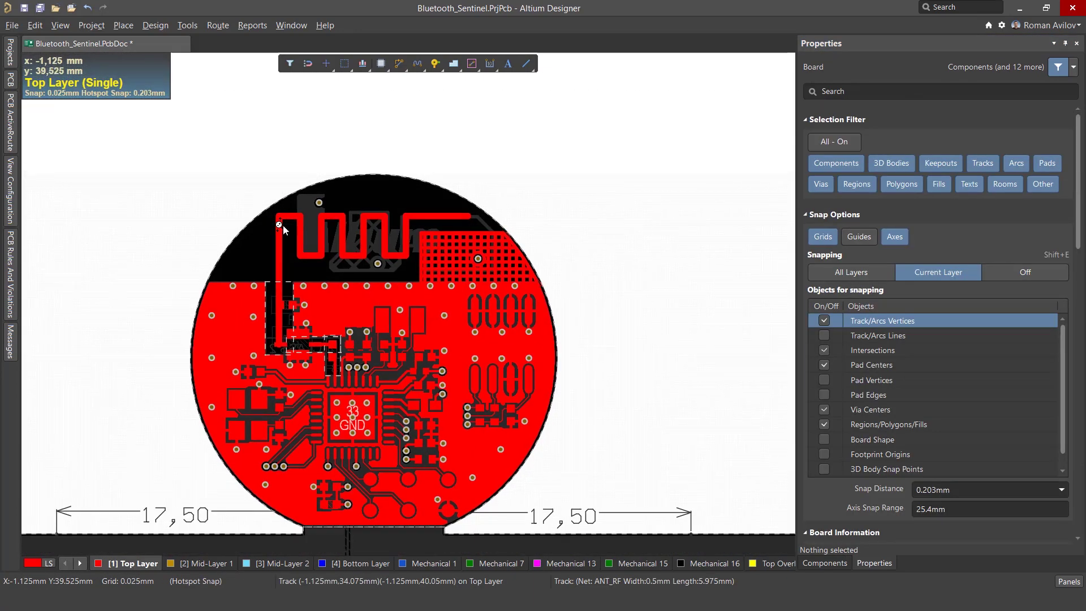
pyautogui.keyDown('ctrl'); pyautogui.scroll(4, 497, 309); pyautogui.keyUp('ctrl')
pyautogui.click(342, 300)
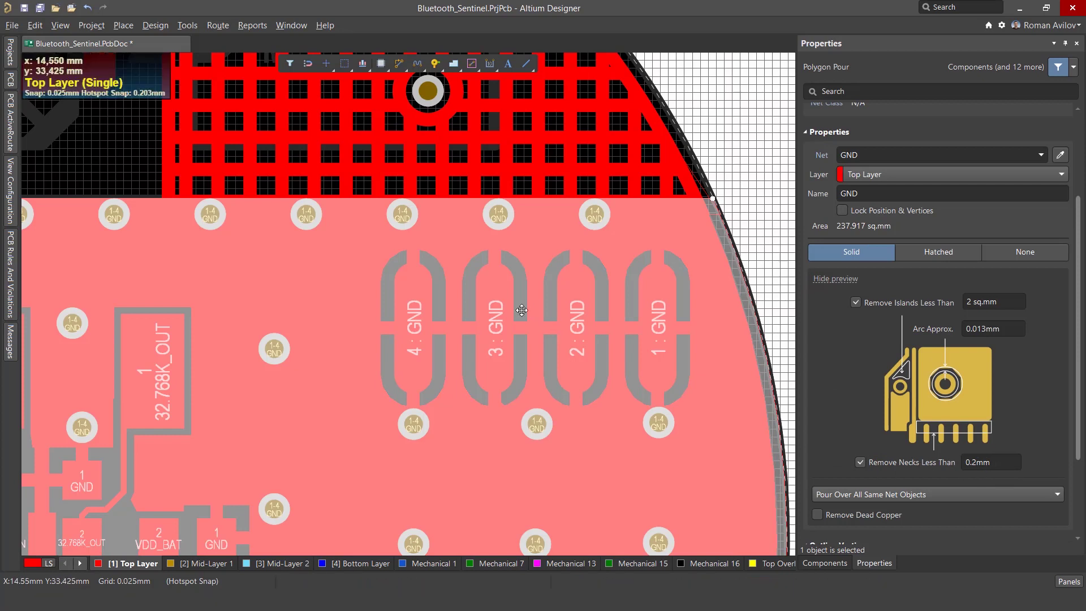
pyautogui.scroll(-3, 509, 283)
pyautogui.scroll(1, 509, 283)
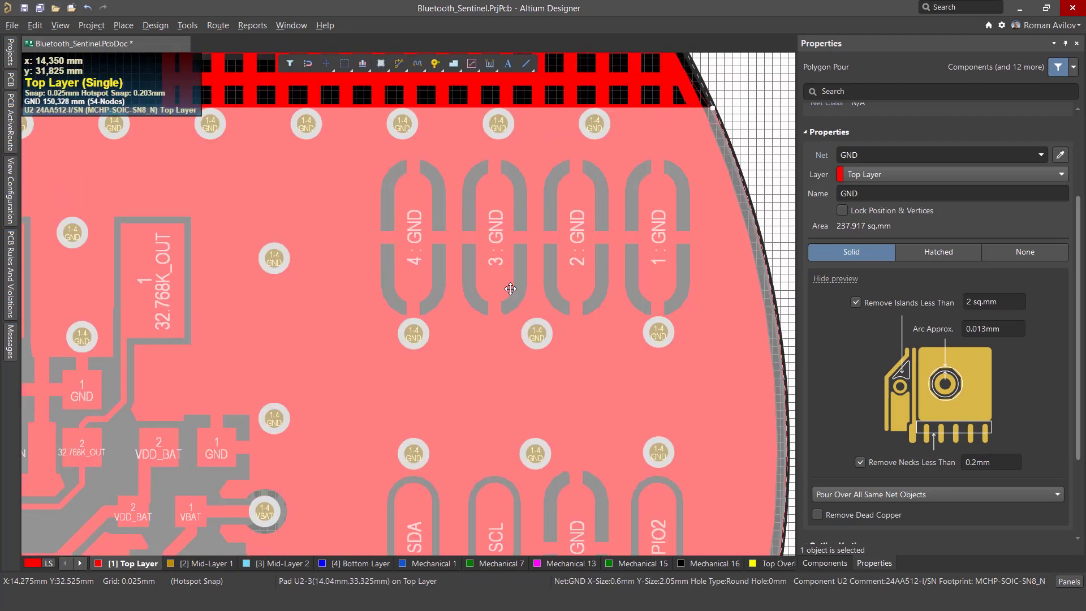
pyautogui.click(1000, 465)
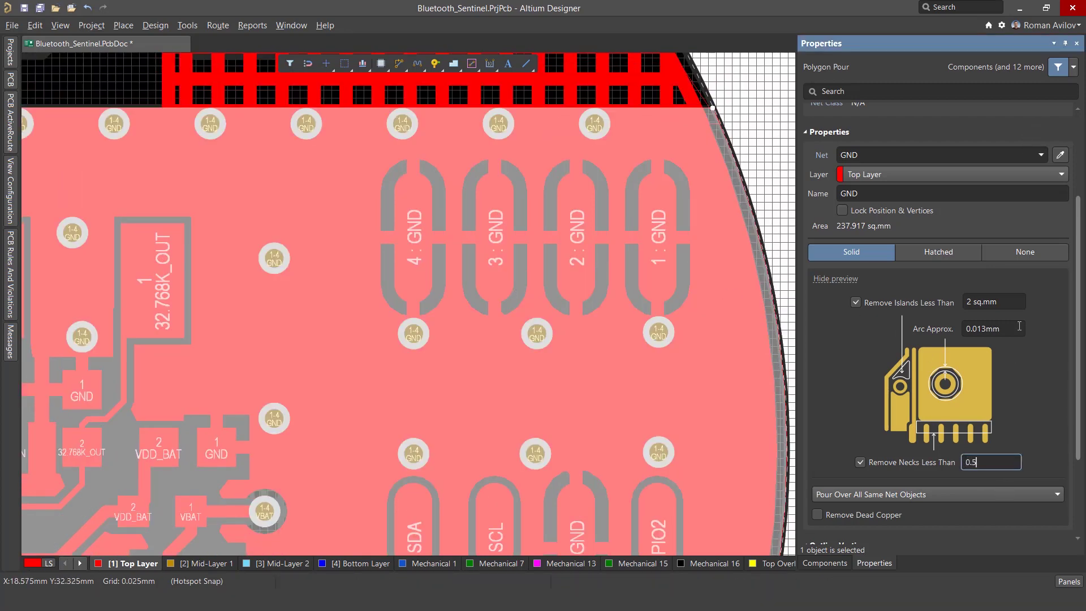
pyautogui.press('Return')
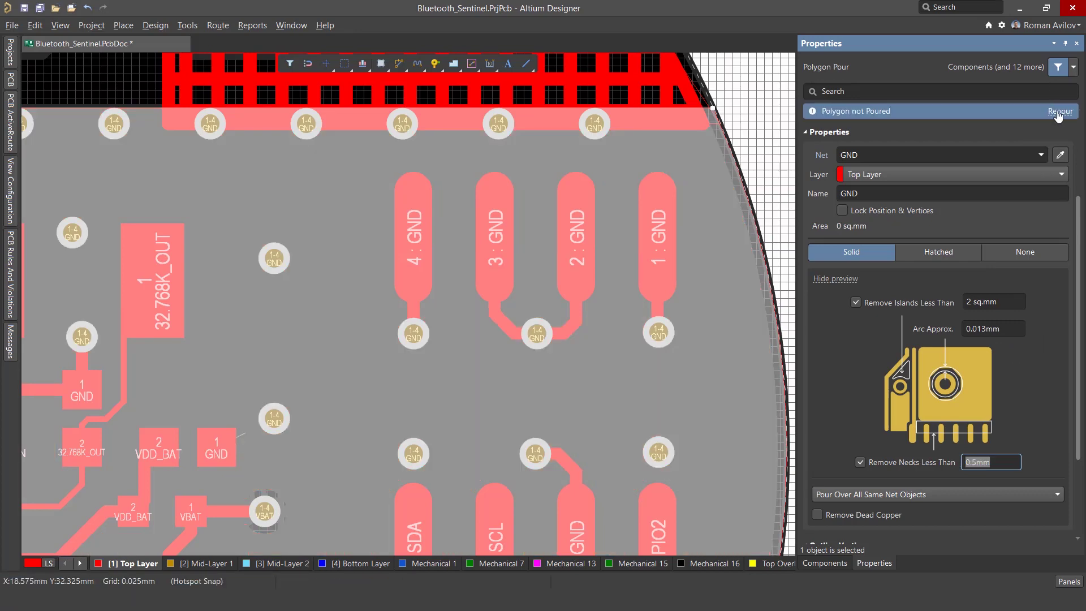
pyautogui.click(1059, 112)
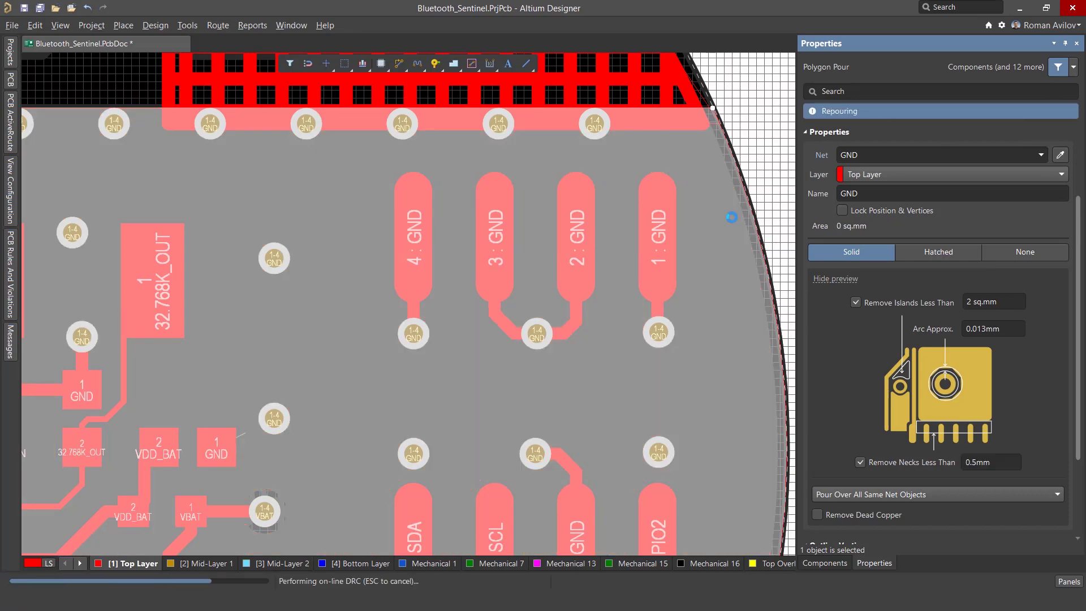
pyautogui.click(459, 295)
# Set the grid size of the hatched GND polygon beside the antenna to 1 mm and repour it.
pyautogui.moveTo(357, 169); pyautogui.dragTo(384, 478, button='right')
pyautogui.click(372, 284)
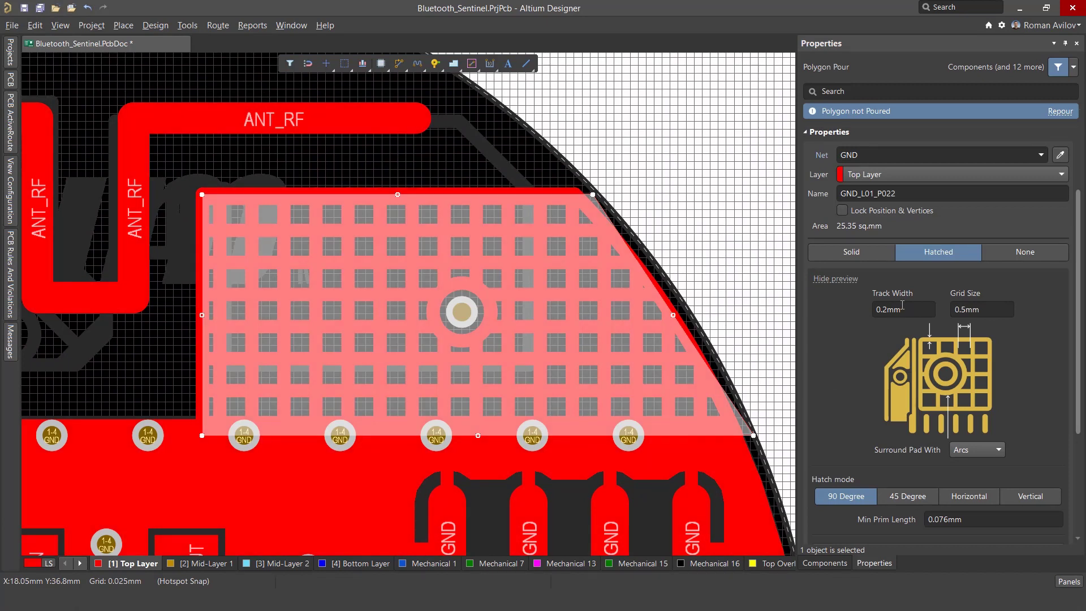
pyautogui.click(1001, 311)
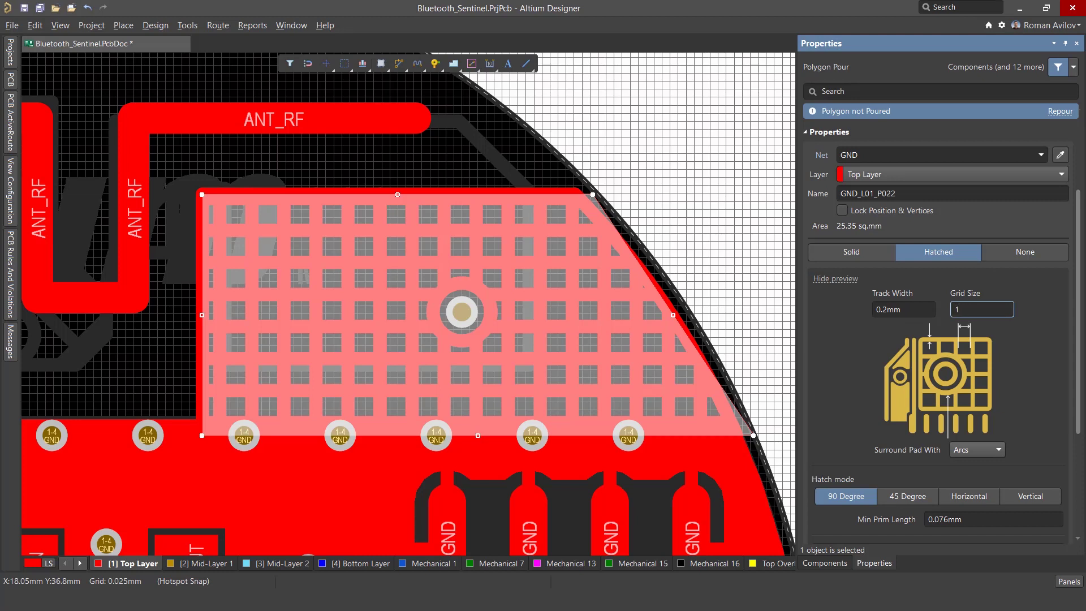
pyautogui.write('1')
pyautogui.press('Return')
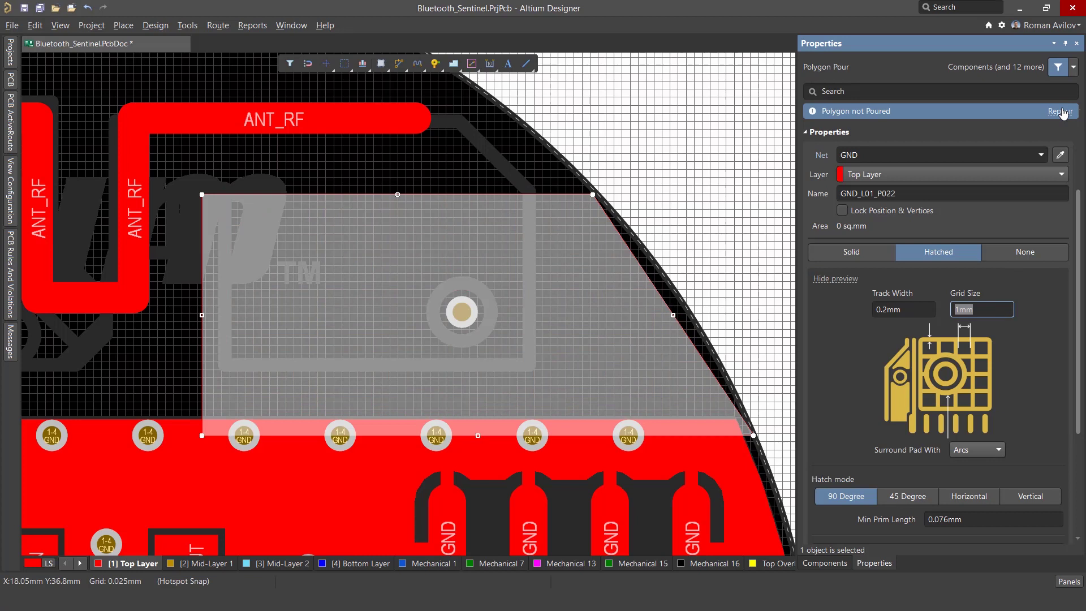
pyautogui.click(1061, 111)
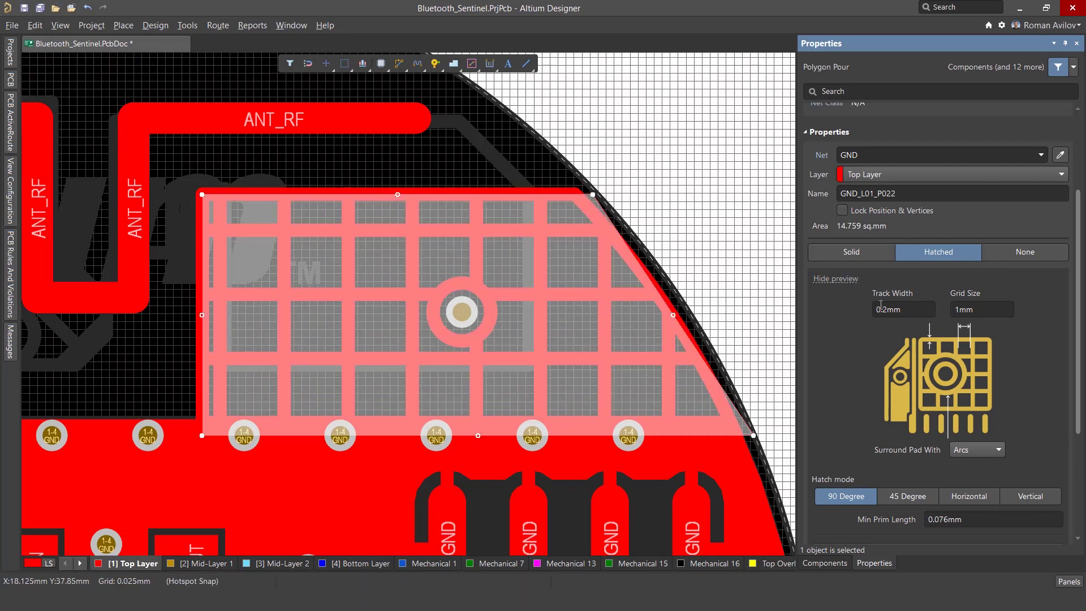
# Surround pads with octagons in the hatched GND polygon and repour it.
pyautogui.click(986, 450)
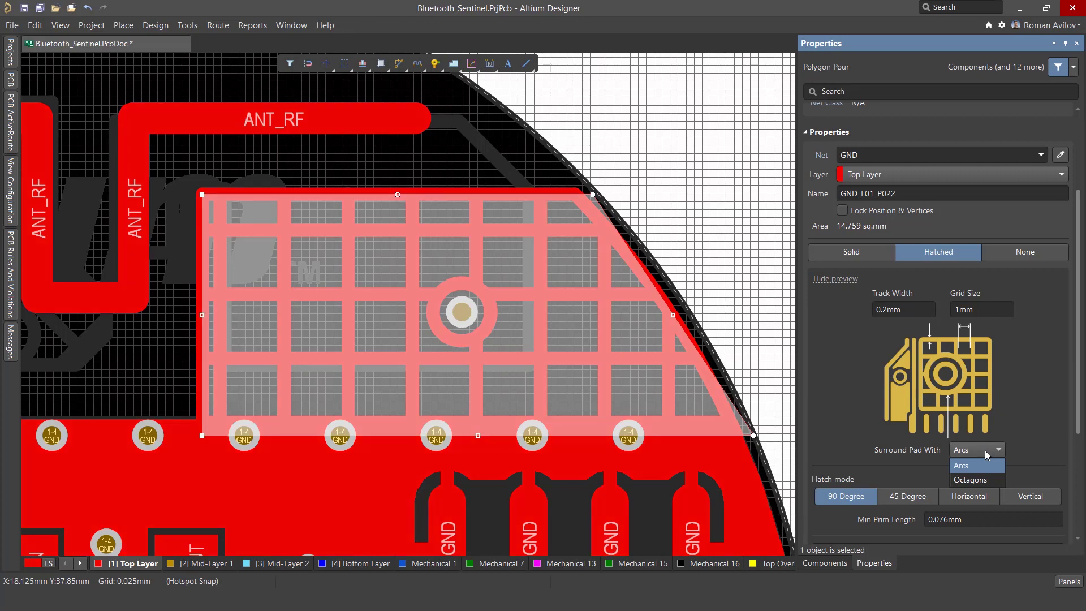
pyautogui.click(971, 480)
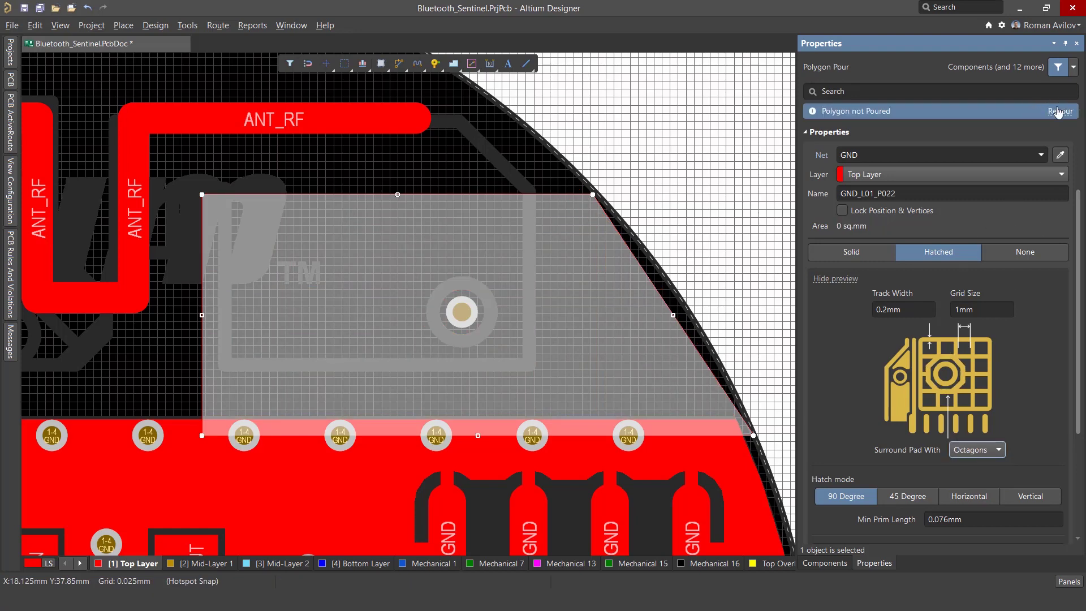
pyautogui.click(1059, 112)
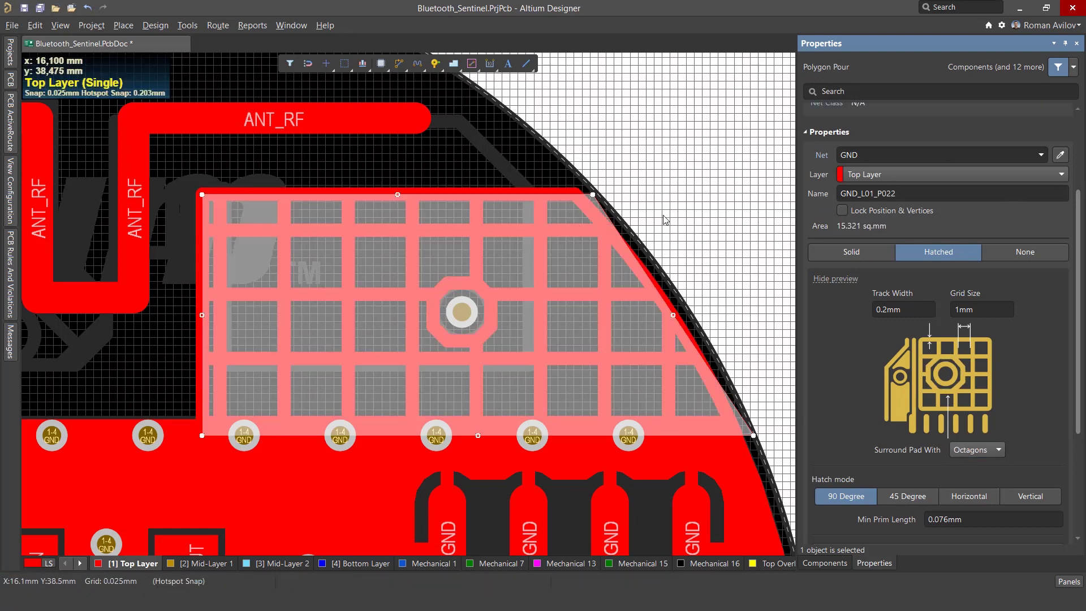
# Change the hatched GND polygon's hatch mode to Vertical and repour it.
pyautogui.click(569, 263)
pyautogui.click(570, 263)
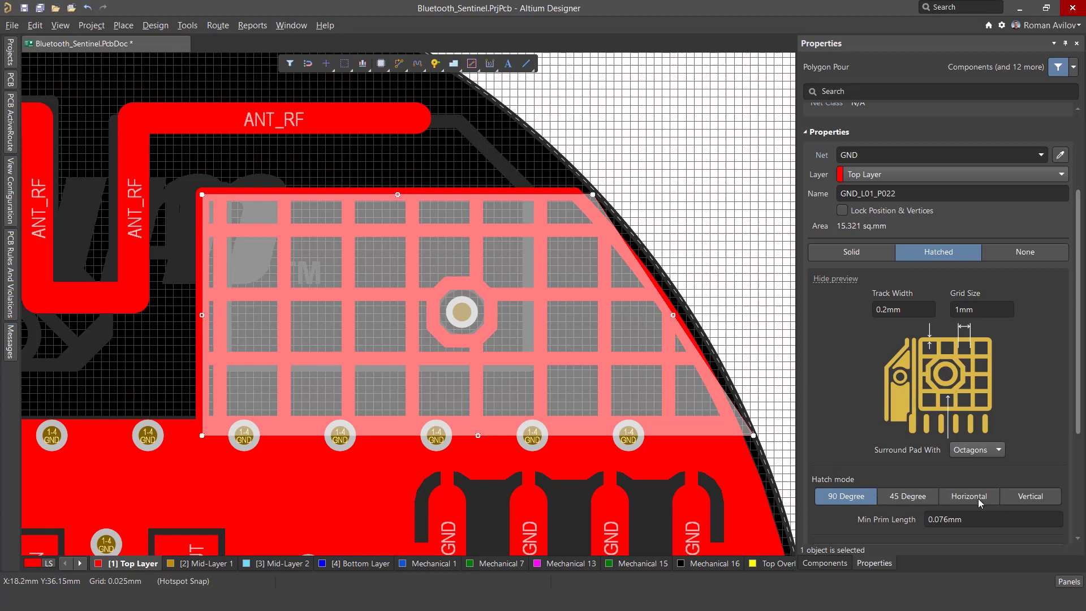
pyautogui.click(1026, 498)
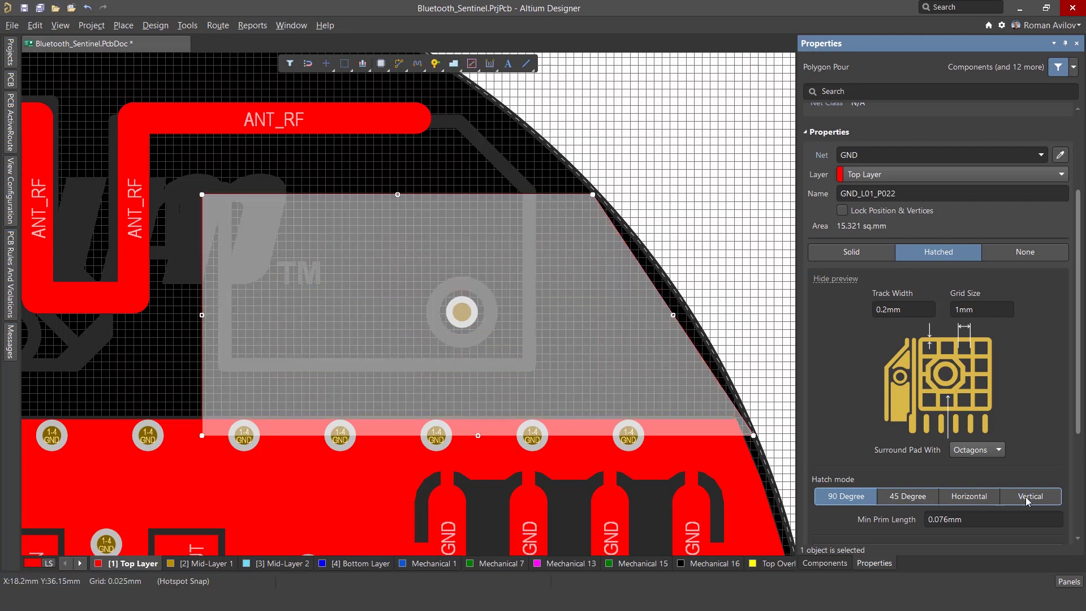
pyautogui.click(1054, 113)
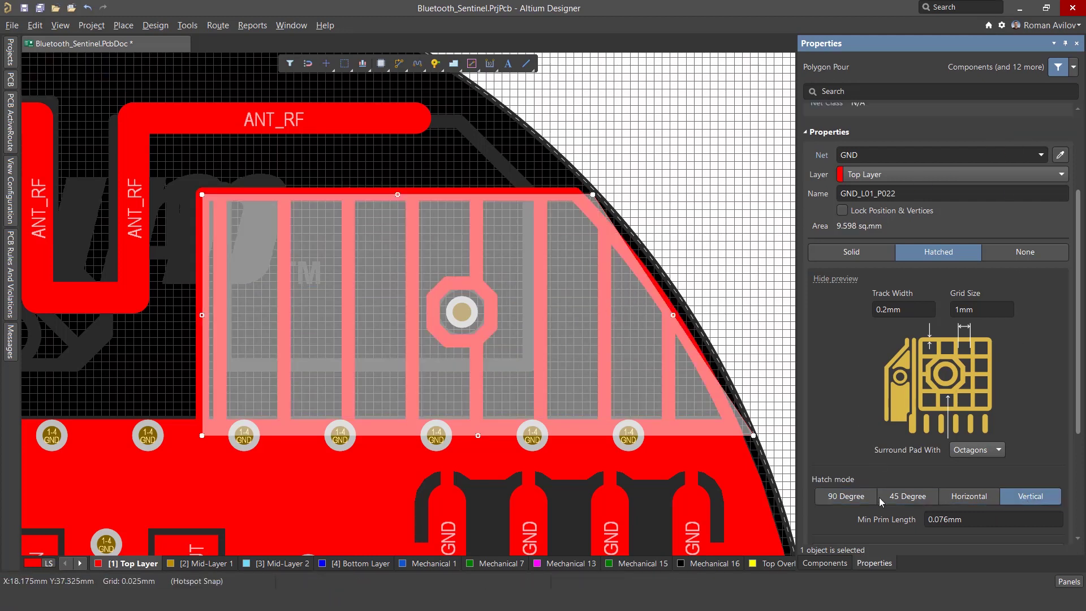
# Examine the hatched polygon's minimum primitive length setting and the hatch tracks around its via.
pyautogui.click(971, 520)
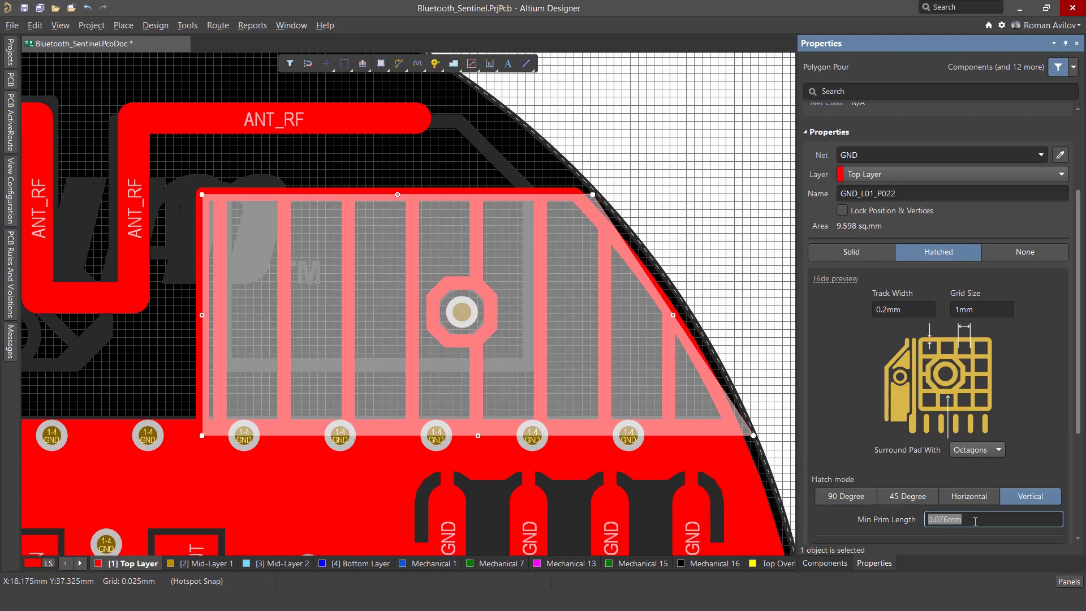
pyautogui.keyDown('ctrl'); pyautogui.scroll(3, 417, 304); pyautogui.keyUp('ctrl')
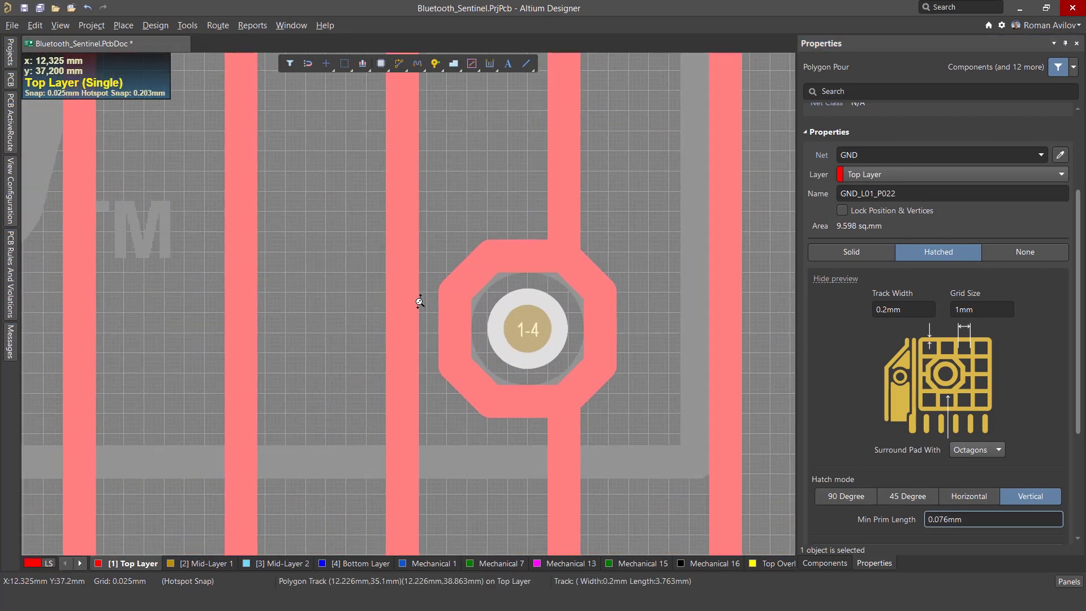
pyautogui.keyDown('ctrl'); pyautogui.scroll(-3, 452, 321); pyautogui.keyUp('ctrl')
# Set the track width of the outline-only polygon on the Bottom Layer to 0.5 mm and repour it.
pyautogui.click(356, 564)
pyautogui.click(438, 220)
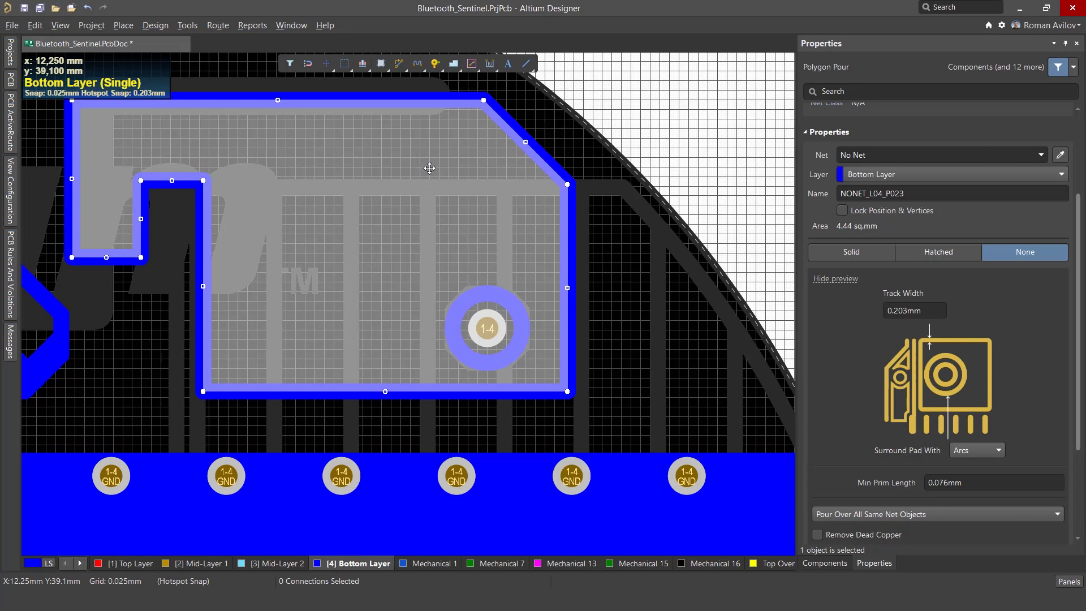
pyautogui.moveTo(327, 214); pyautogui.dragTo(438, 281, button='right')
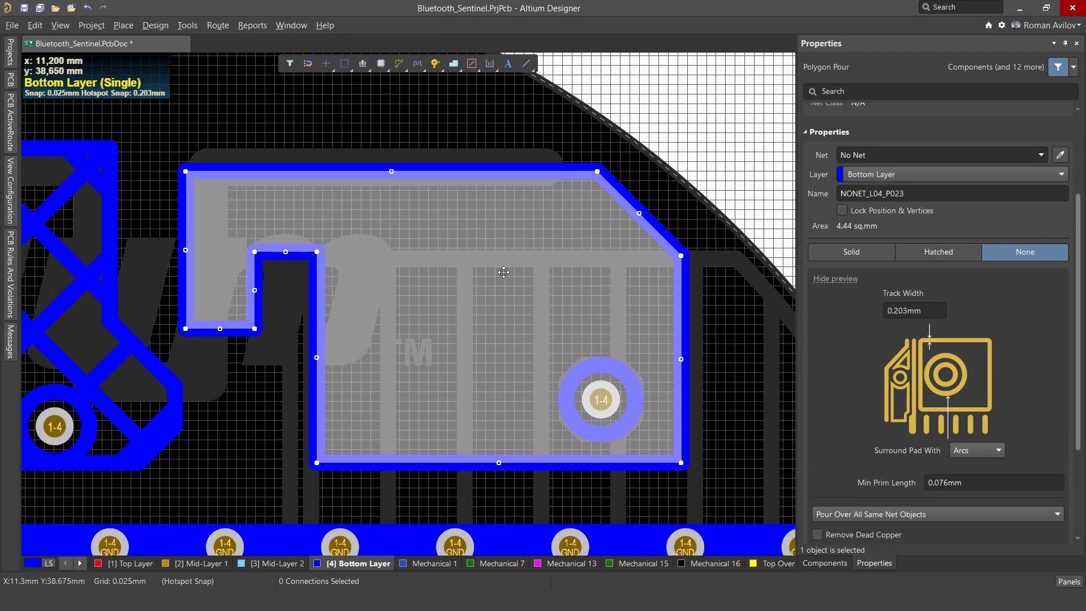
pyautogui.click(927, 314)
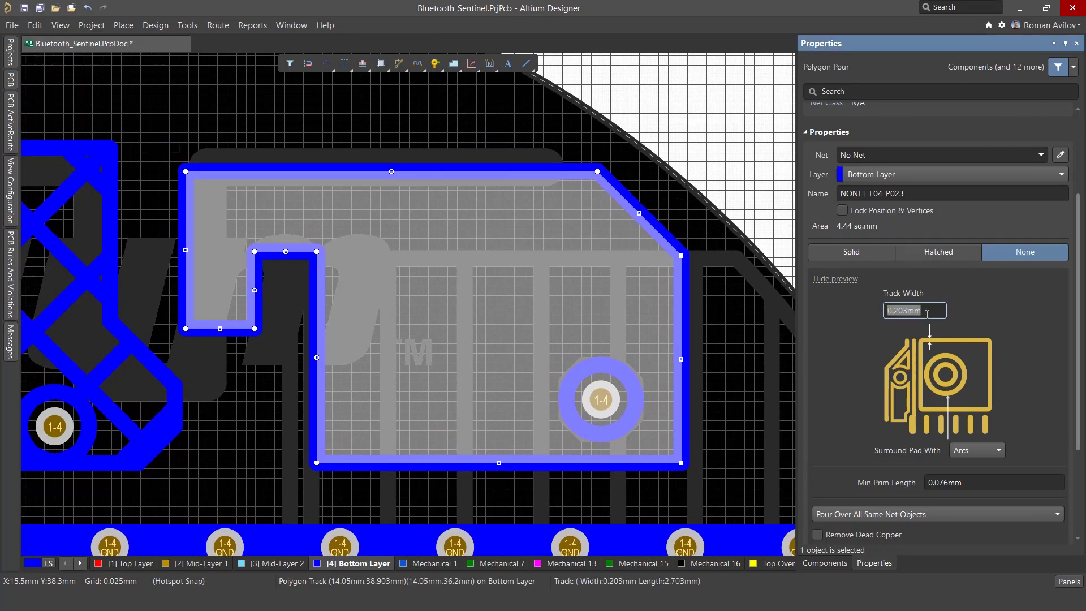
pyautogui.press('Return')
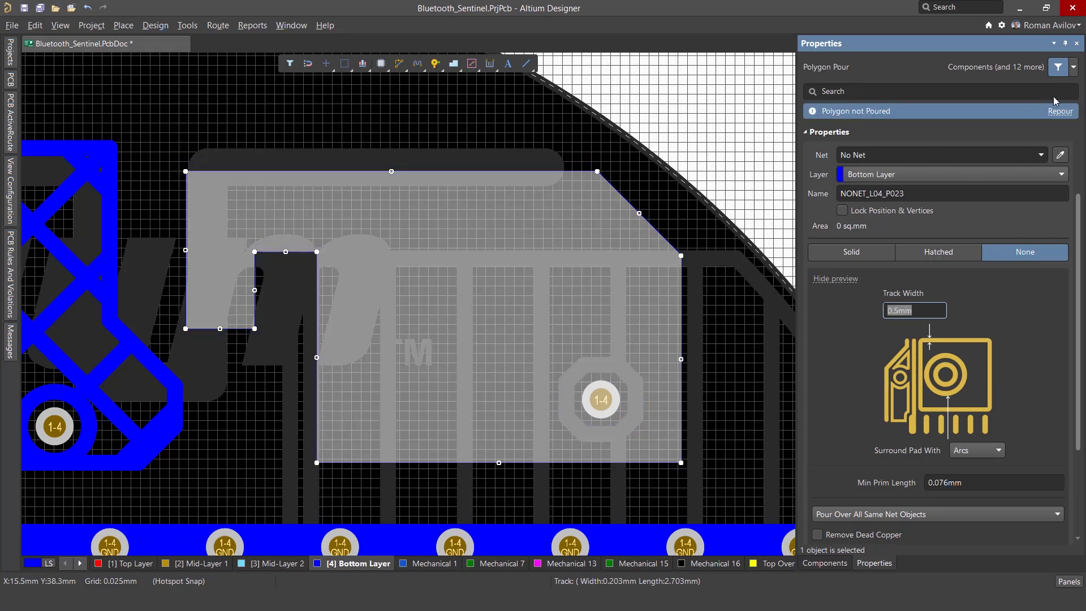
pyautogui.click(1062, 112)
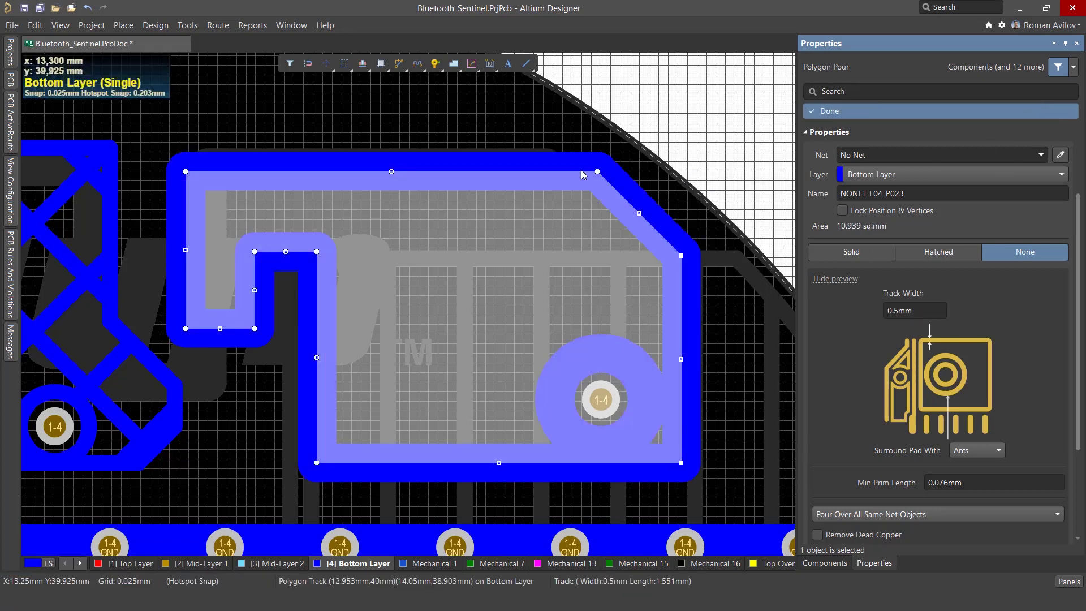
# Review the pad surround shape options and minimum primitive length of the outline-only polygon on the Bottom Layer.
pyautogui.click(528, 114)
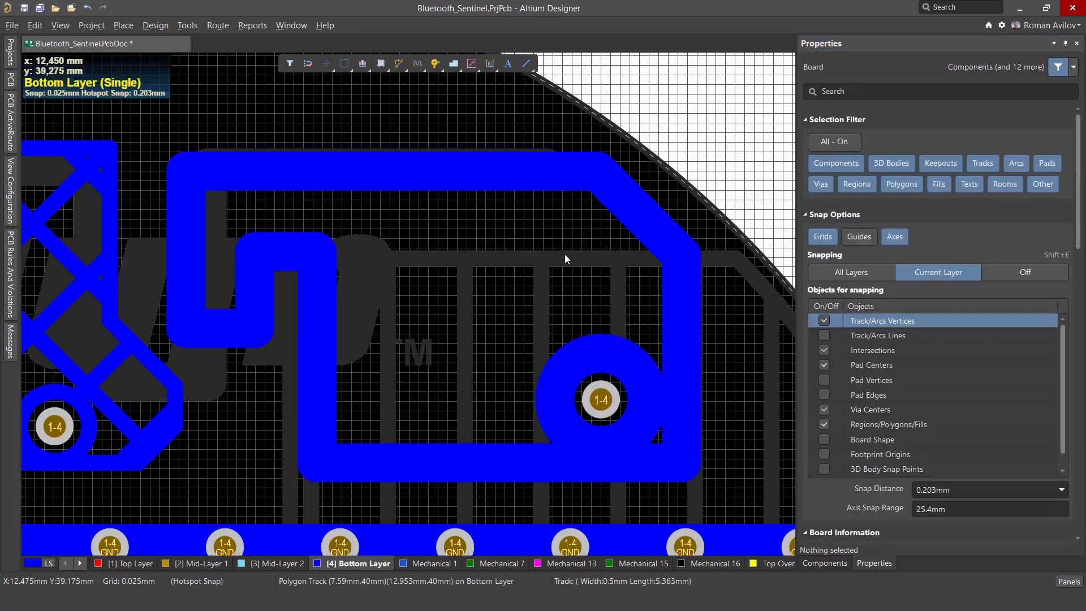
pyautogui.click(620, 365)
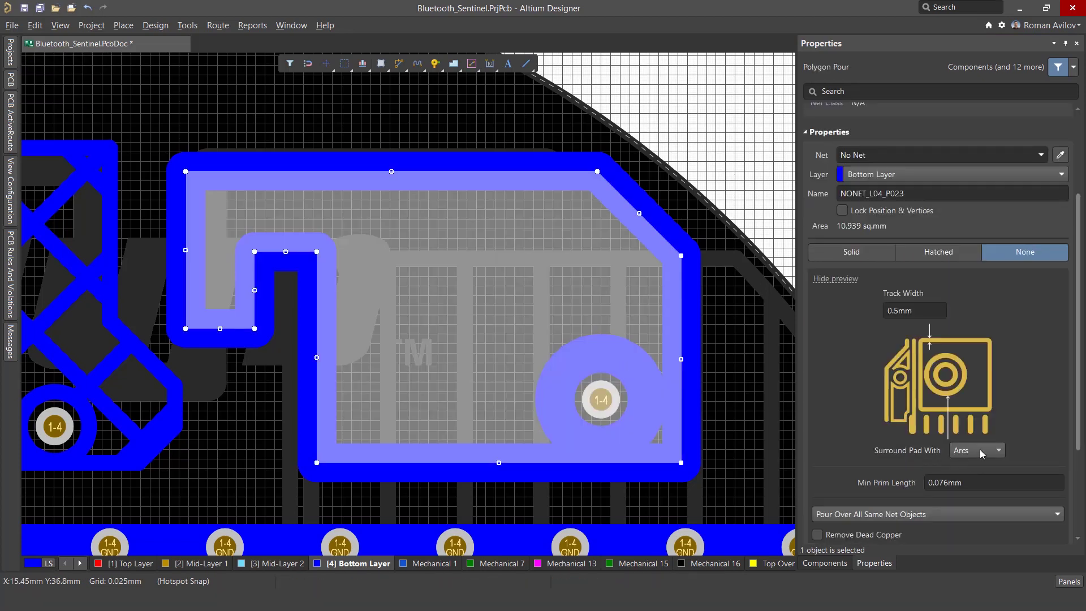
pyautogui.click(982, 453)
pyautogui.click(1033, 432)
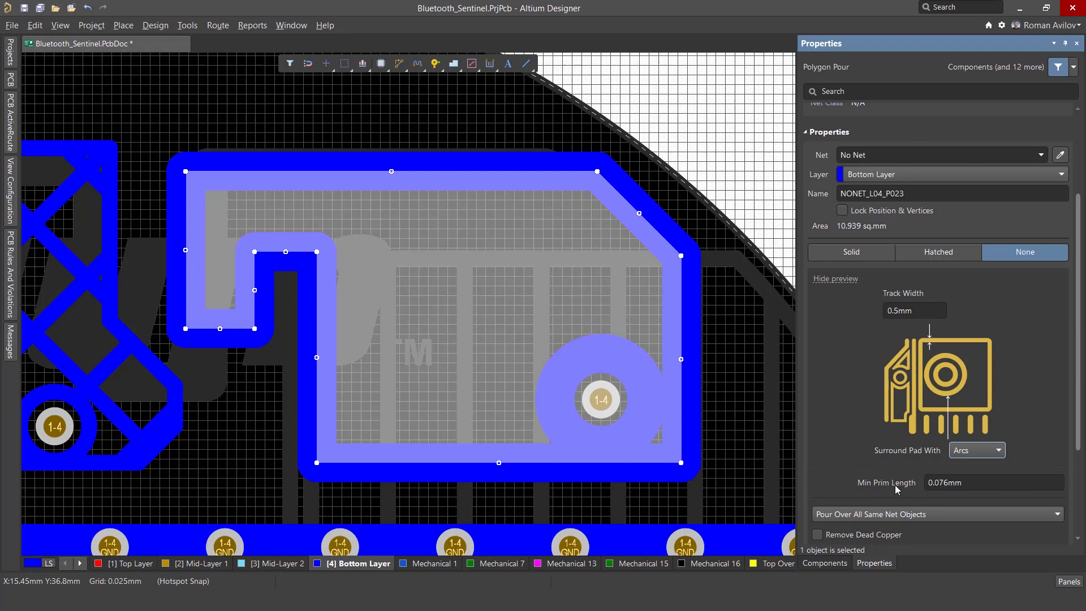
# Set the solid GND polygon on the Top Layer to Don't Pour Over Same Net Objects and repour it.
pyautogui.keyDown('ctrl'); pyautogui.scroll(4, 258, 269); pyautogui.keyUp('ctrl')
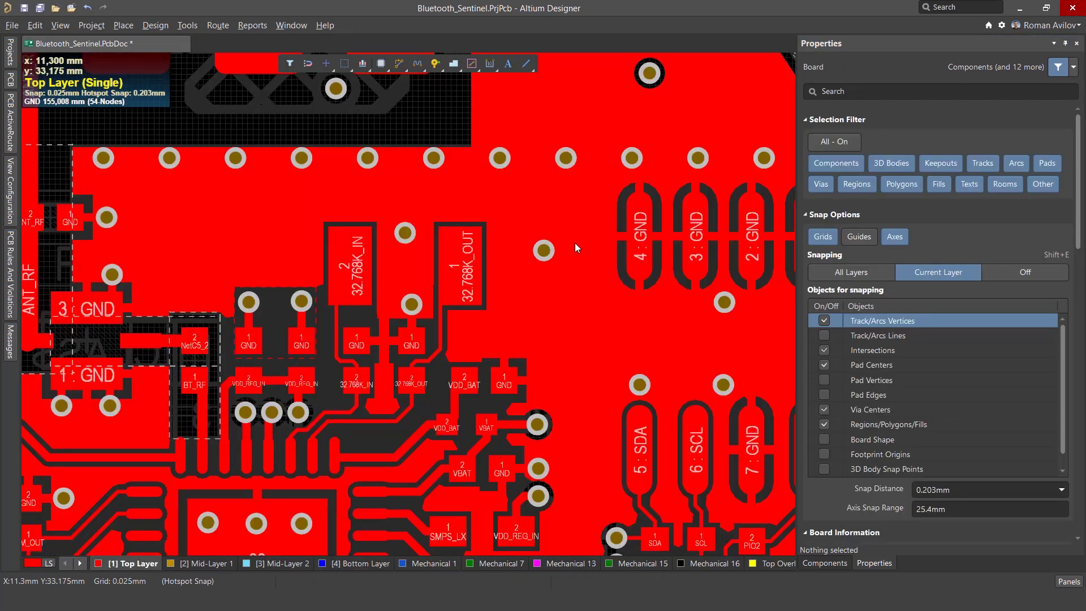
pyautogui.click(576, 219)
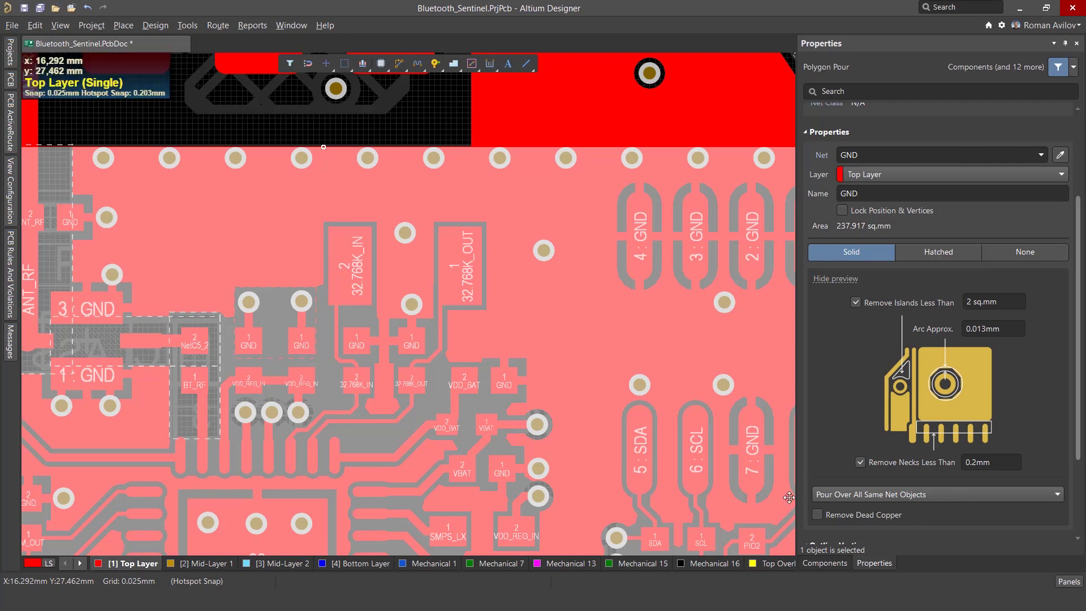
pyautogui.click(918, 496)
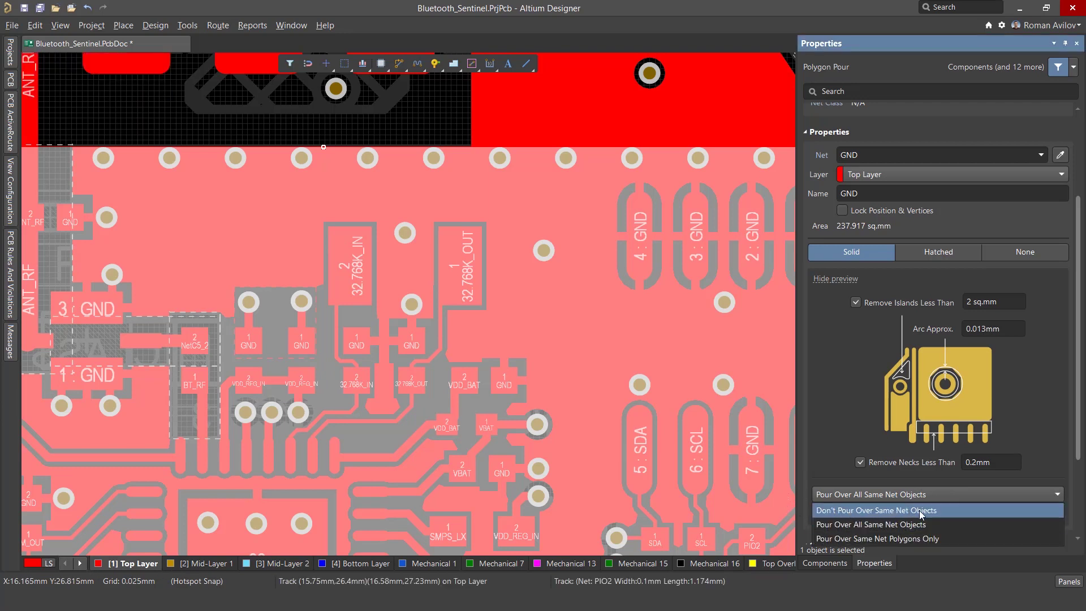
pyautogui.click(920, 511)
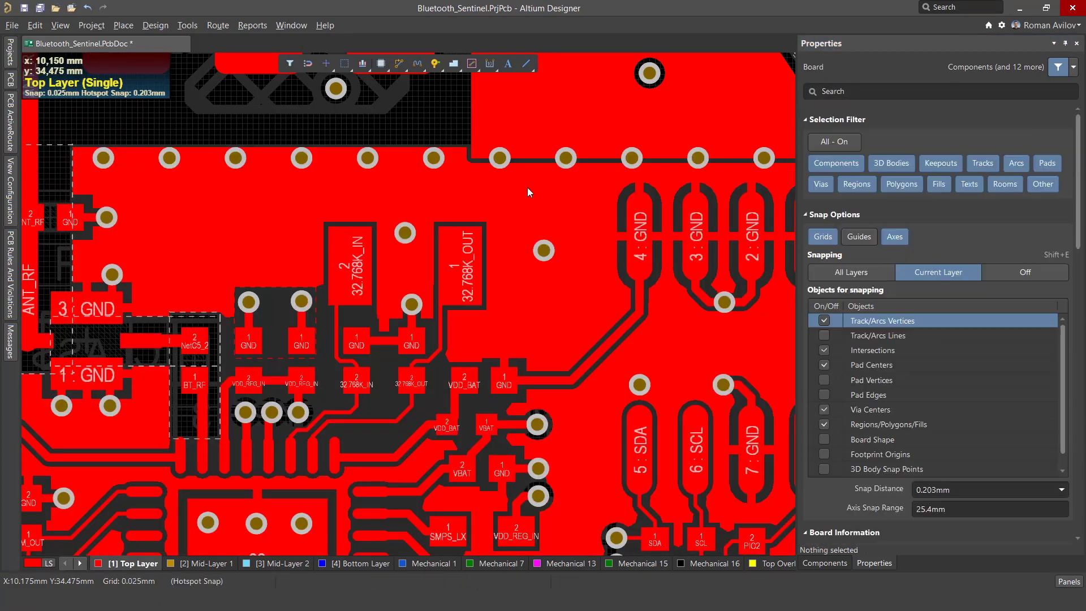
# Examine the copper clearance around the same-net GND tracks and along the border with the adjoining polygon.
pyautogui.moveTo(601, 389); pyautogui.dragTo(600, 389, button='middle')
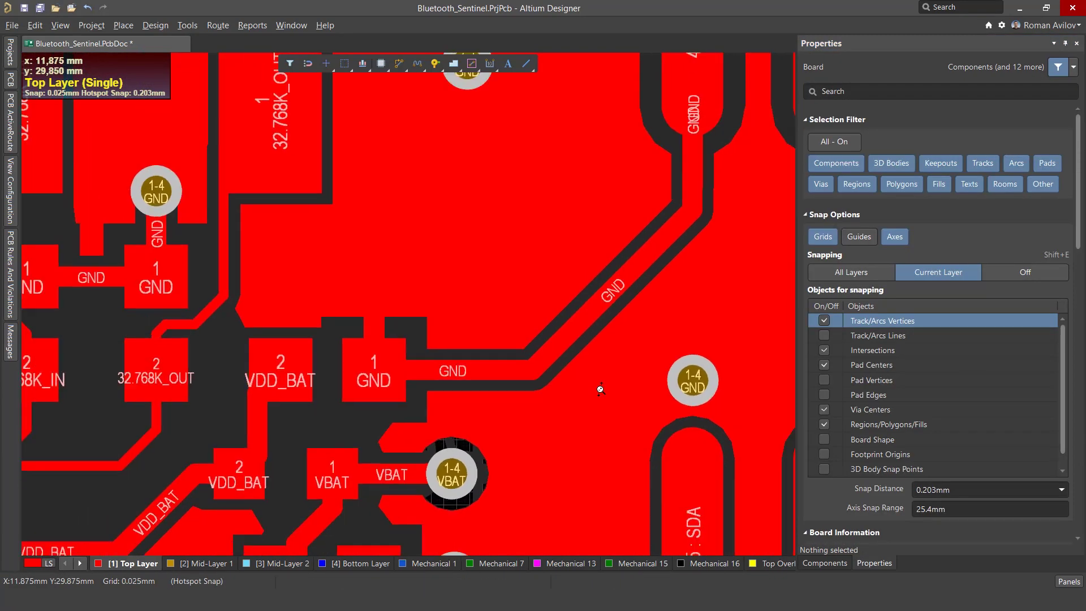
pyautogui.keyDown('ctrl'); pyautogui.scroll(-4, 600, 389); pyautogui.keyUp('ctrl')
pyautogui.keyDown('ctrl'); pyautogui.scroll(4, 633, 256); pyautogui.keyUp('ctrl')
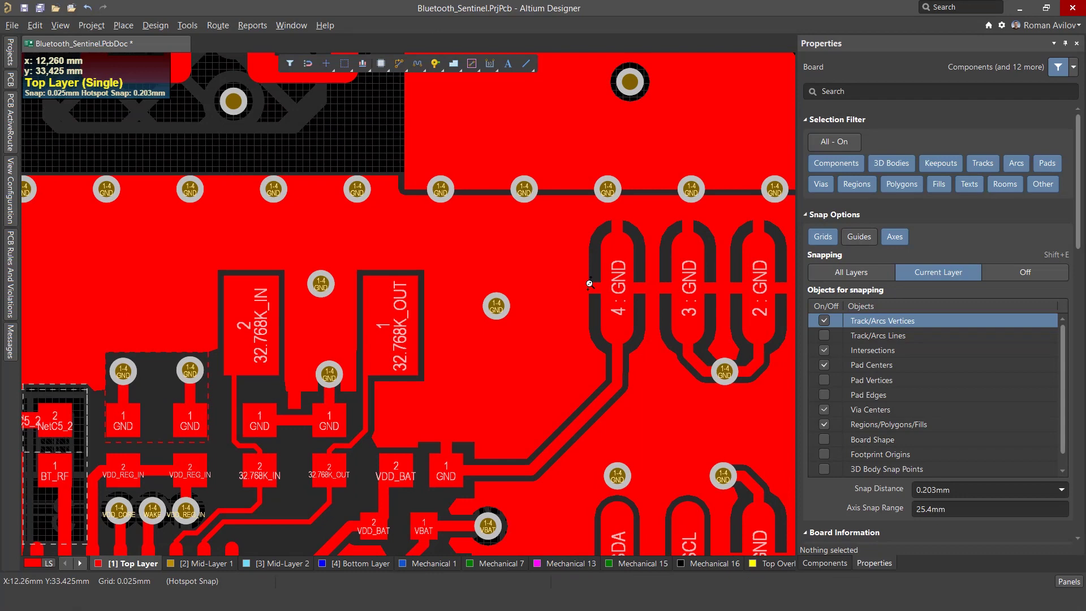
pyautogui.keyDown('ctrl'); pyautogui.scroll(-1, 590, 284); pyautogui.keyUp('ctrl')
pyautogui.moveTo(554, 264); pyautogui.dragTo(536, 333, button='right')
pyautogui.keyDown('ctrl'); pyautogui.scroll(4, 456, 292); pyautogui.keyUp('ctrl')
pyautogui.keyDown('ctrl'); pyautogui.scroll(-1, 401, 280); pyautogui.keyUp('ctrl')
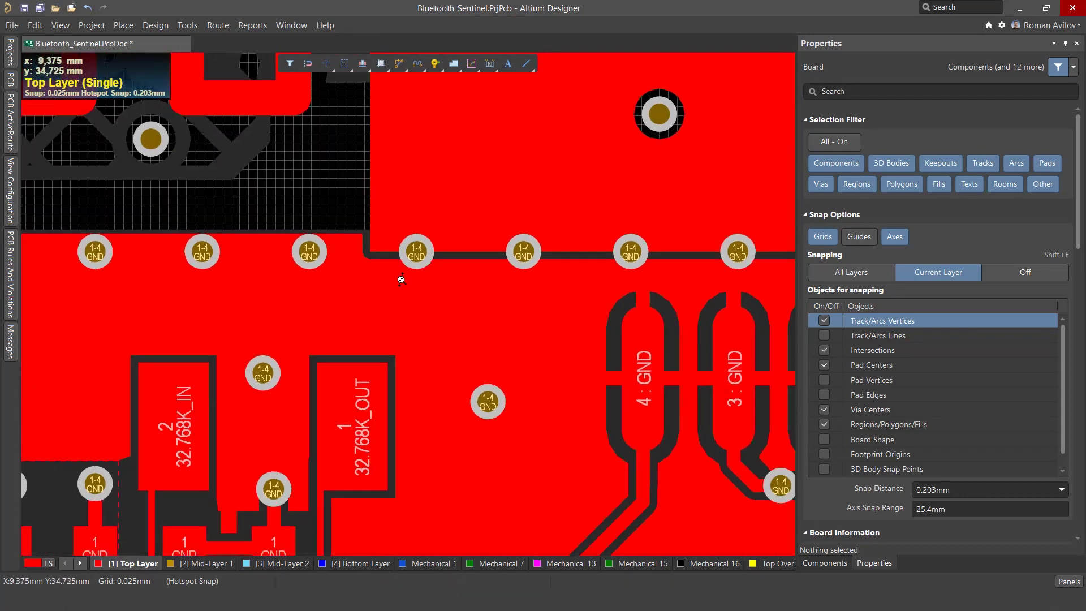
pyautogui.keyDown('ctrl'); pyautogui.scroll(-1, 401, 279); pyautogui.keyUp('ctrl')
pyautogui.click(437, 175)
# Change the solid GND polygon to Pour Over All Same Net Objects and repour it.
pyautogui.click(494, 332)
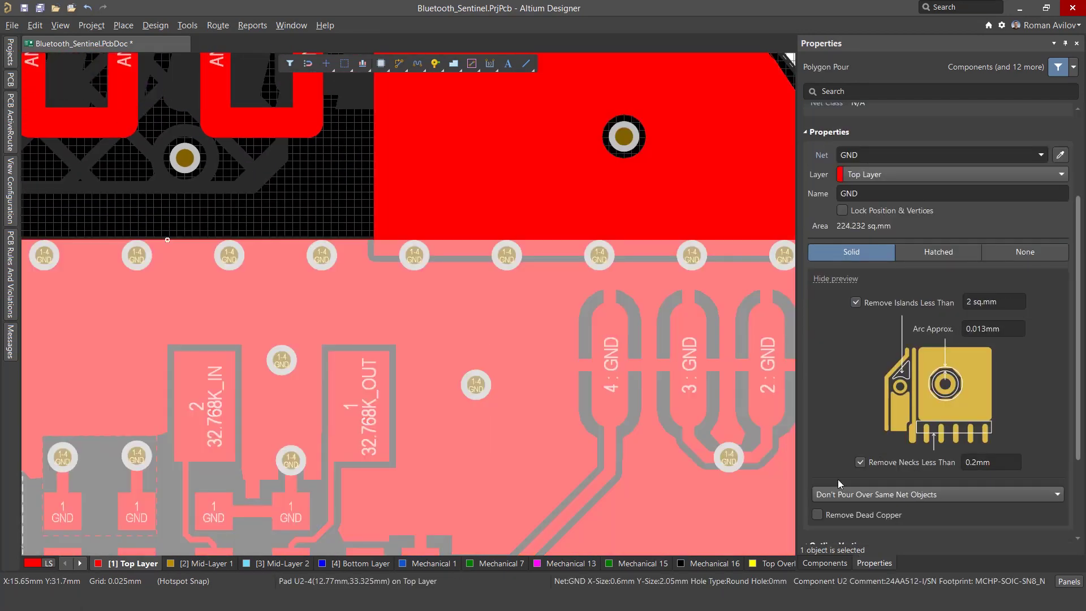
pyautogui.click(881, 495)
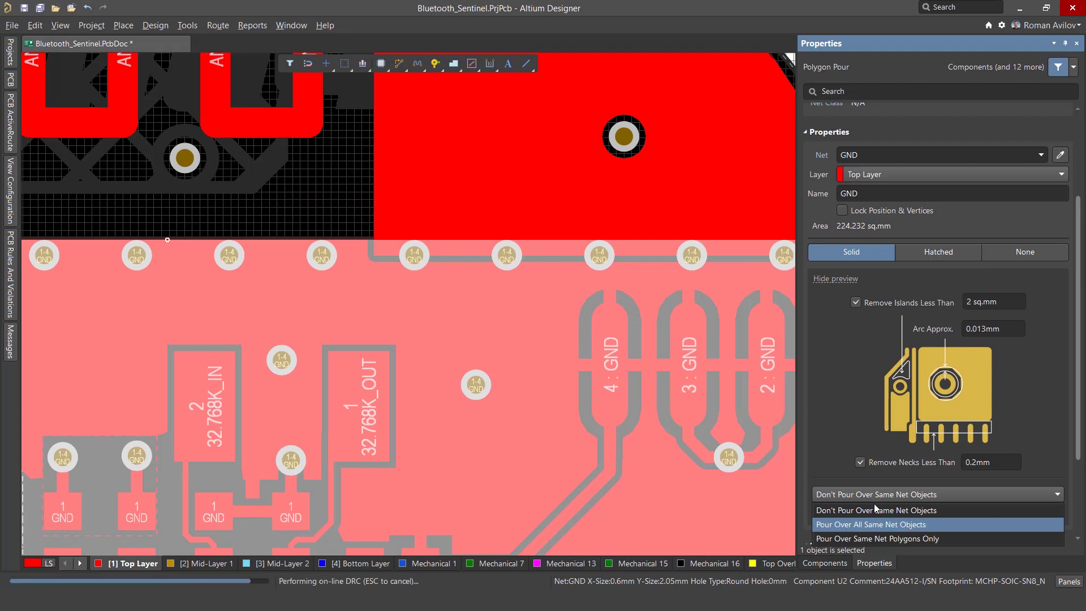
pyautogui.click(900, 526)
pyautogui.click(1059, 113)
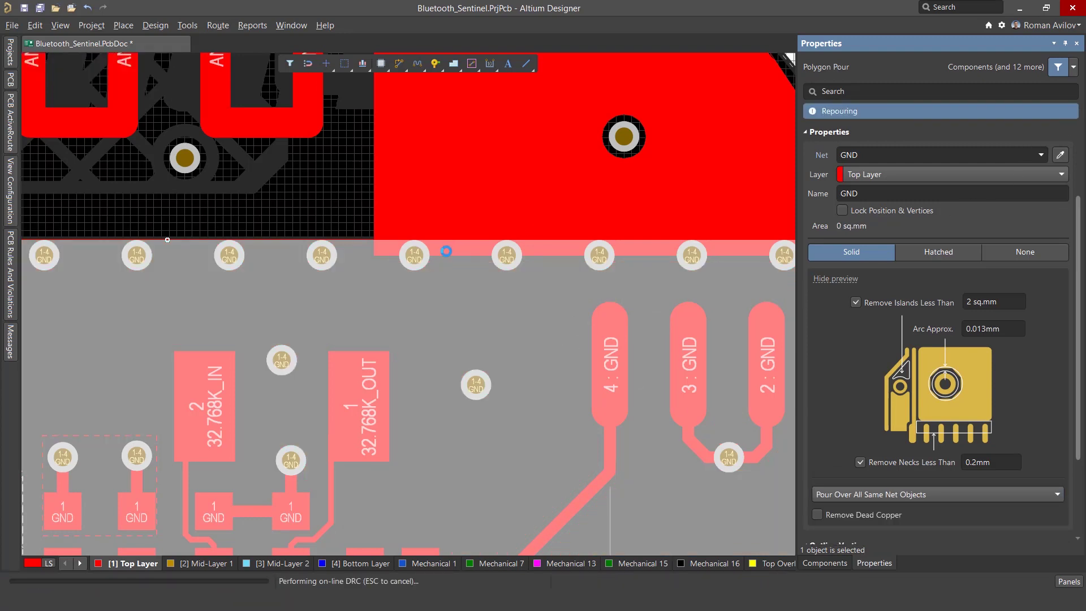
# Inspect the adjoining polygons and the GND track running from the GND pad beside VDD_BAT into the poured copper.
pyautogui.click(446, 191)
pyautogui.click(482, 301)
pyautogui.scroll(-2, 485, 317)
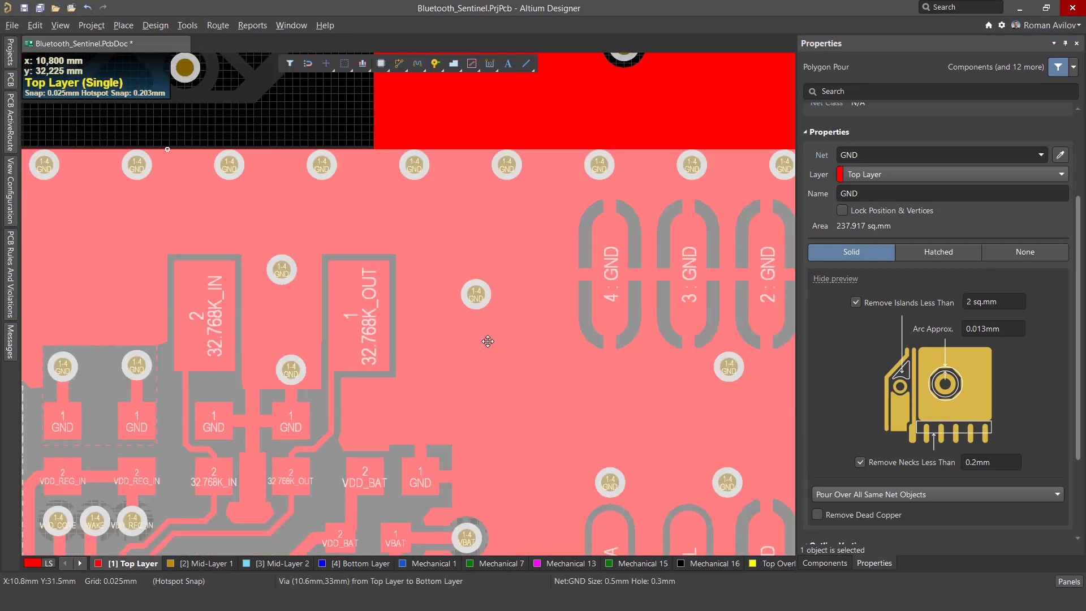
pyautogui.click(473, 389)
pyautogui.click(473, 389)
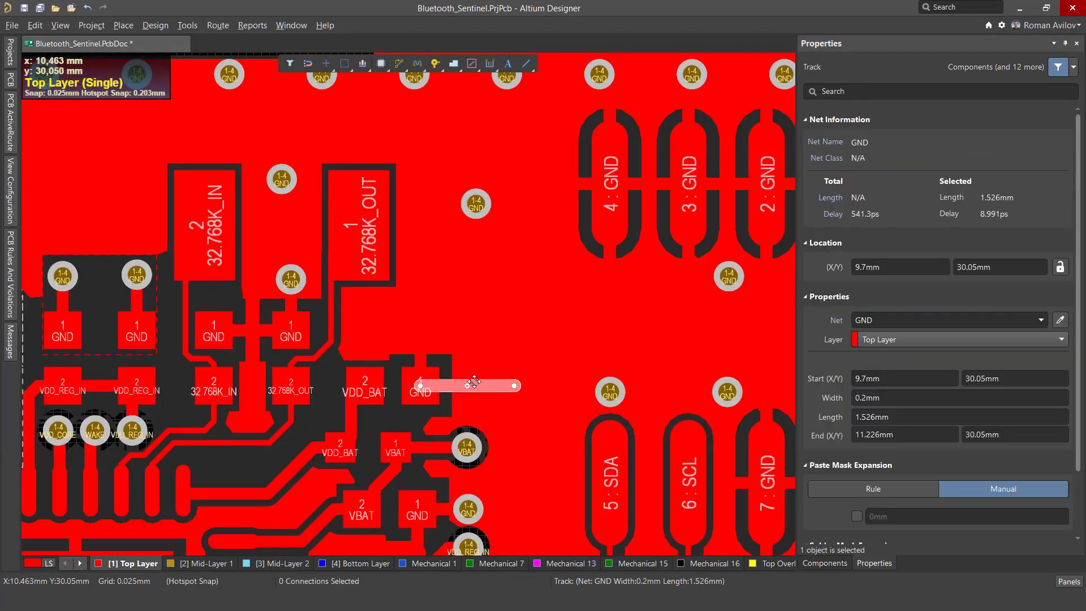
# Switch the solid GND polygon to Pour Over Same Net Polygons Only and repour it.
pyautogui.click(463, 352)
pyautogui.click(902, 497)
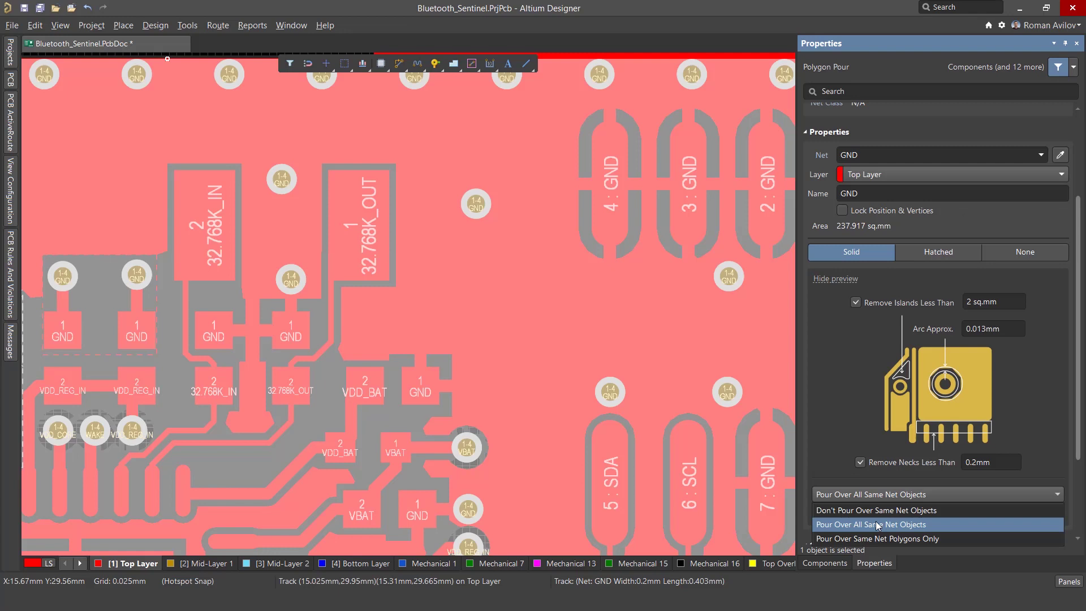
pyautogui.click(910, 538)
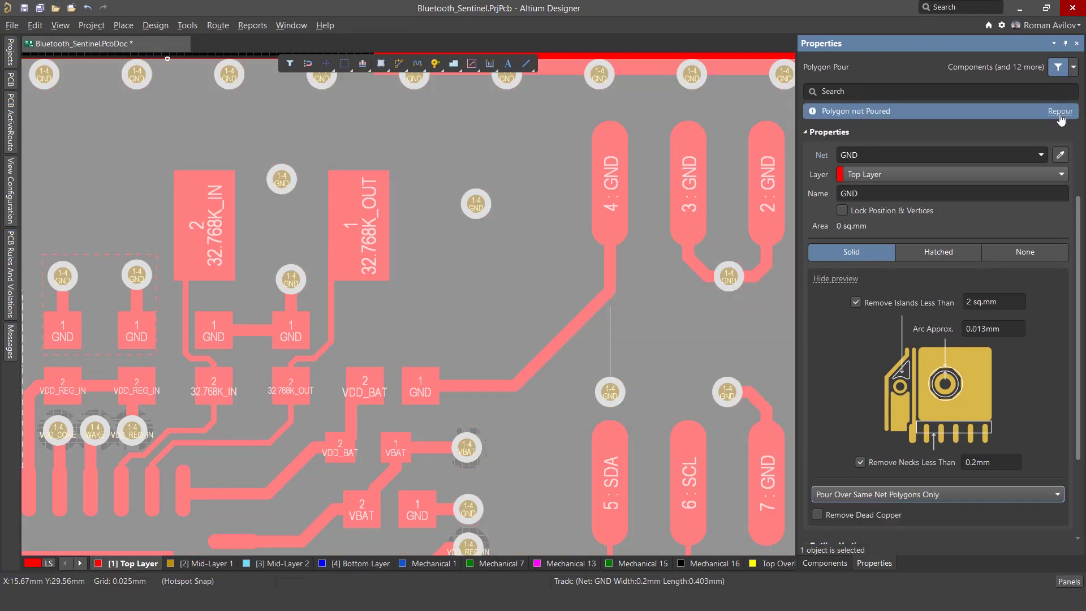
pyautogui.click(1060, 111)
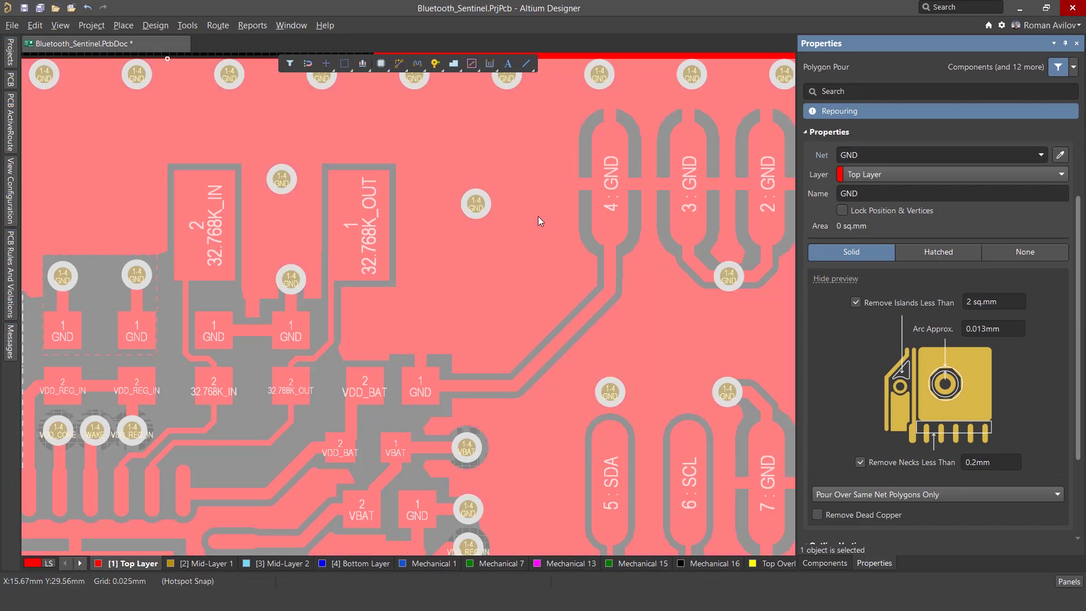
# Compare how the repoured GND polygon meets the GND tracks and the adjoining polygon.
pyautogui.click(603, 283)
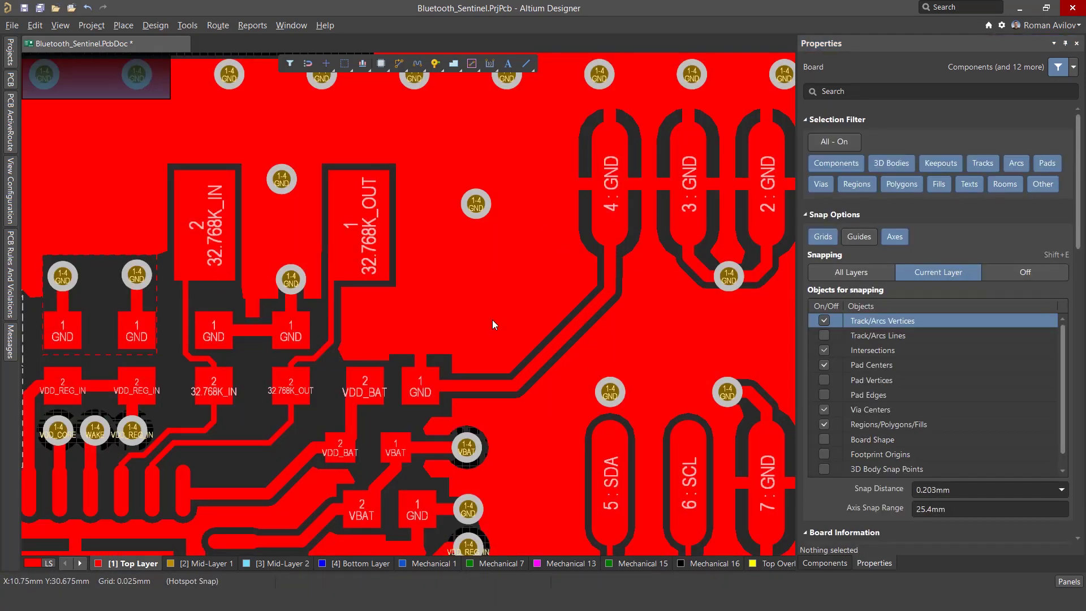
pyautogui.moveTo(577, 169); pyautogui.dragTo(531, 374, button='right')
pyautogui.click(437, 347)
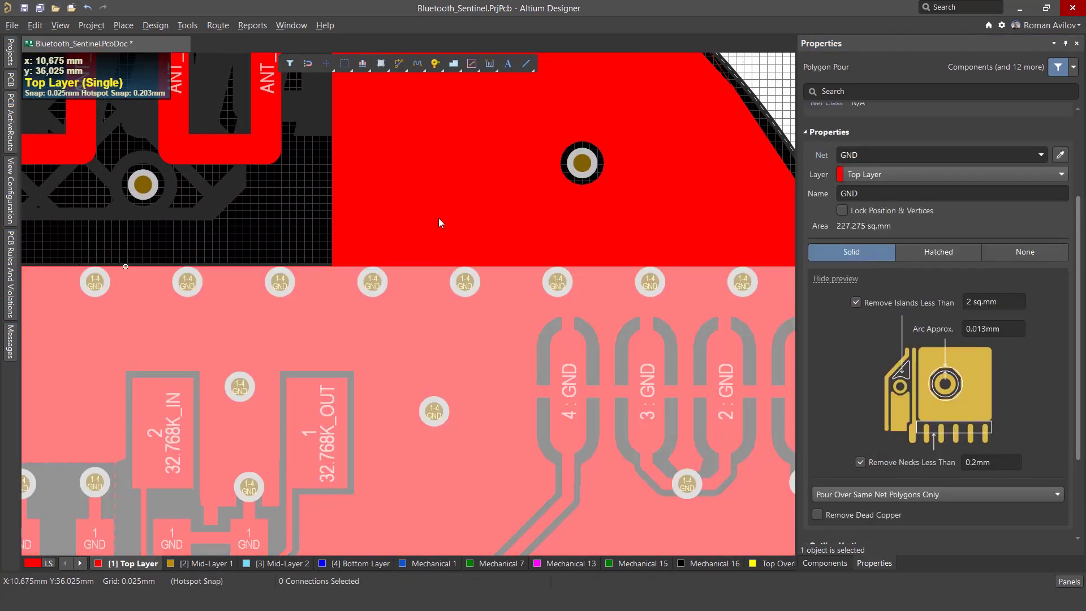
pyautogui.click(439, 218)
pyautogui.click(509, 257)
pyautogui.scroll(-3, 478, 265)
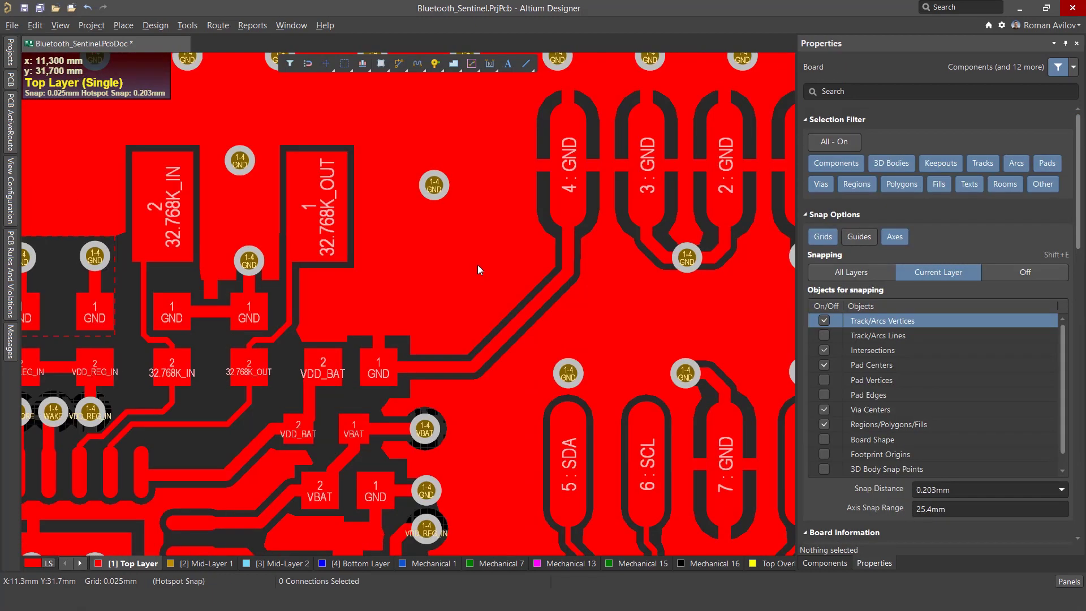
# Return the solid GND polygon to Pour Over All Same Net Objects and repour it.
pyautogui.click(478, 267)
pyautogui.click(875, 495)
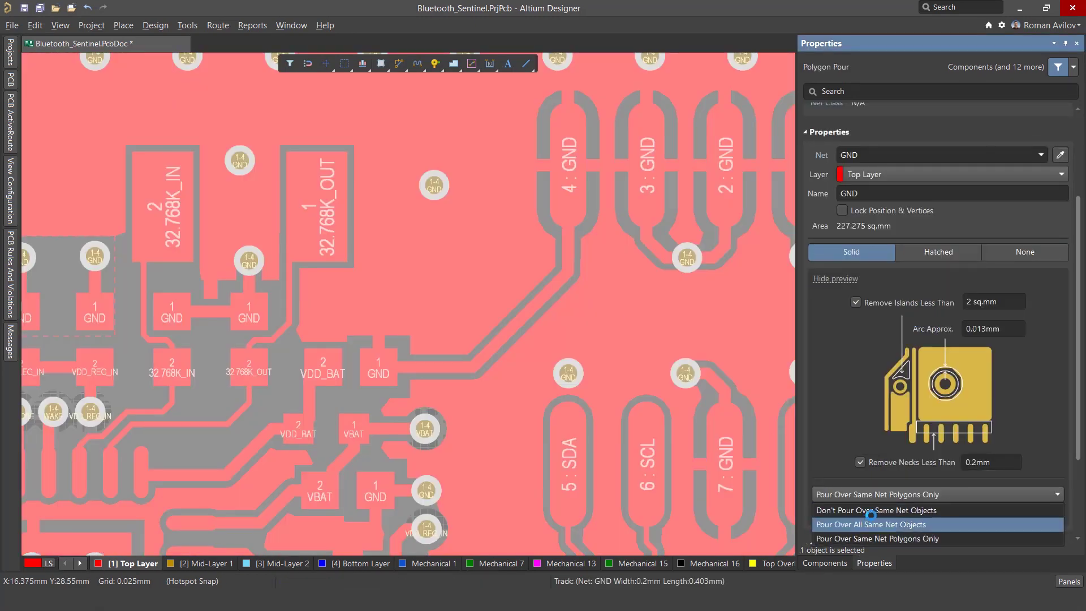
pyautogui.click(872, 524)
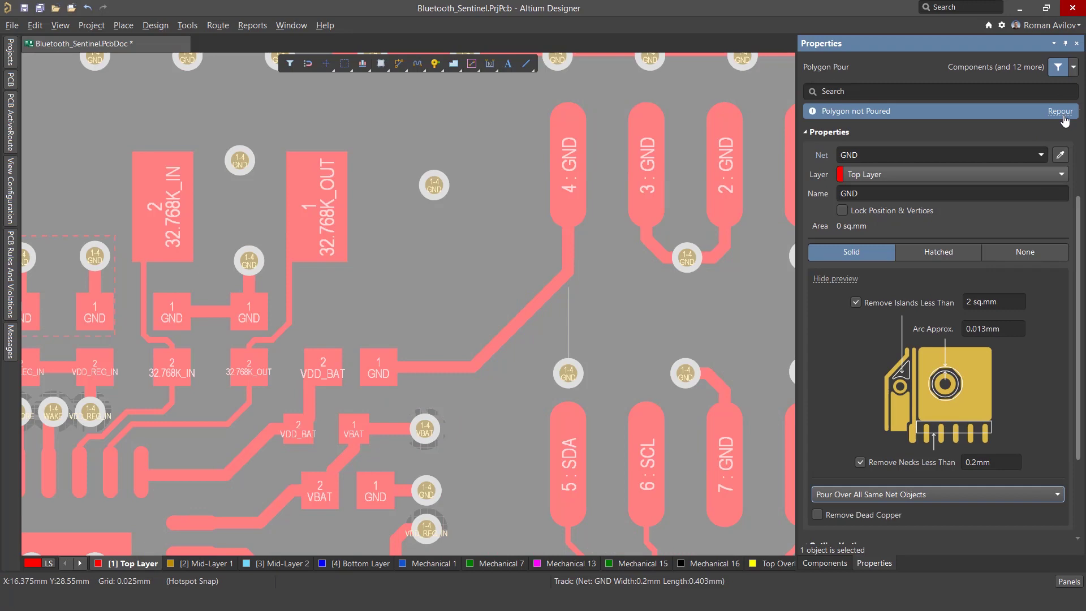
pyautogui.click(1062, 114)
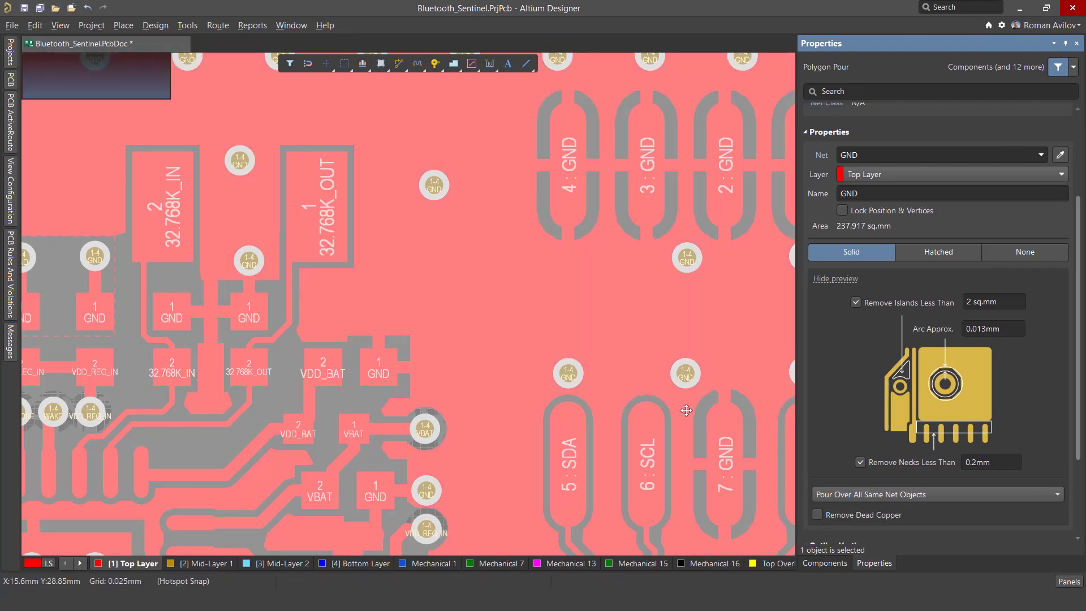
# Enable Remove Dead Copper for the solid GND polygon containing the isolated area between the UART tracks, and repour it.
pyautogui.keyDown('ctrl'); pyautogui.scroll(-6, 504, 235); pyautogui.keyUp('ctrl')
pyautogui.moveTo(391, 291); pyautogui.dragTo(529, 175, button='right')
pyautogui.moveTo(383, 244); pyautogui.dragTo(383, 187, button='middle')
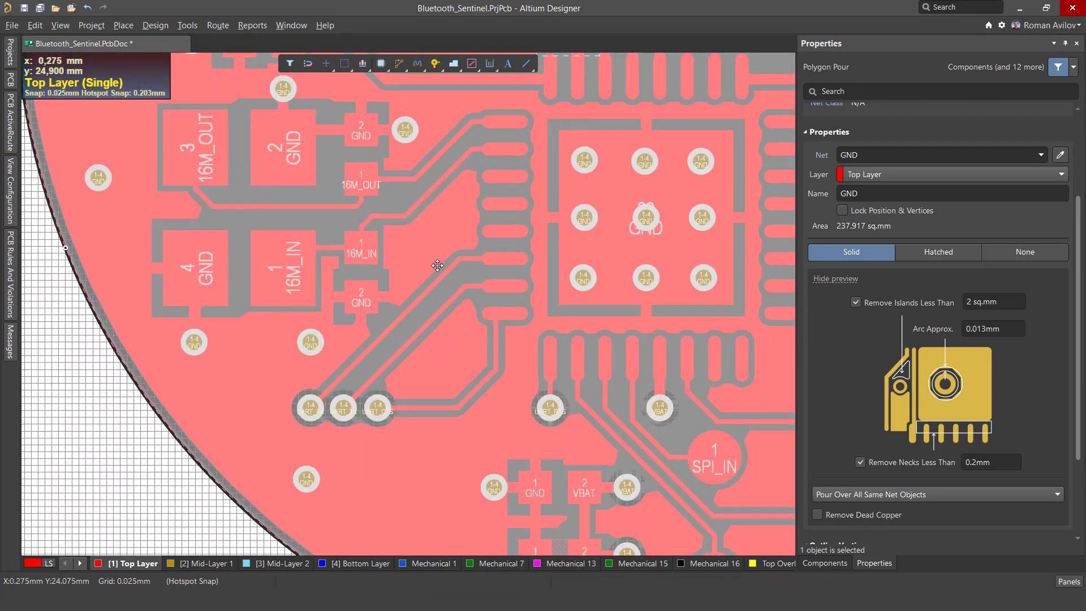
pyautogui.scroll(-2, 437, 264)
pyautogui.hotkey('shift', 'c')
pyautogui.keyDown('ctrl'); pyautogui.scroll(2, 416, 305); pyautogui.keyUp('ctrl')
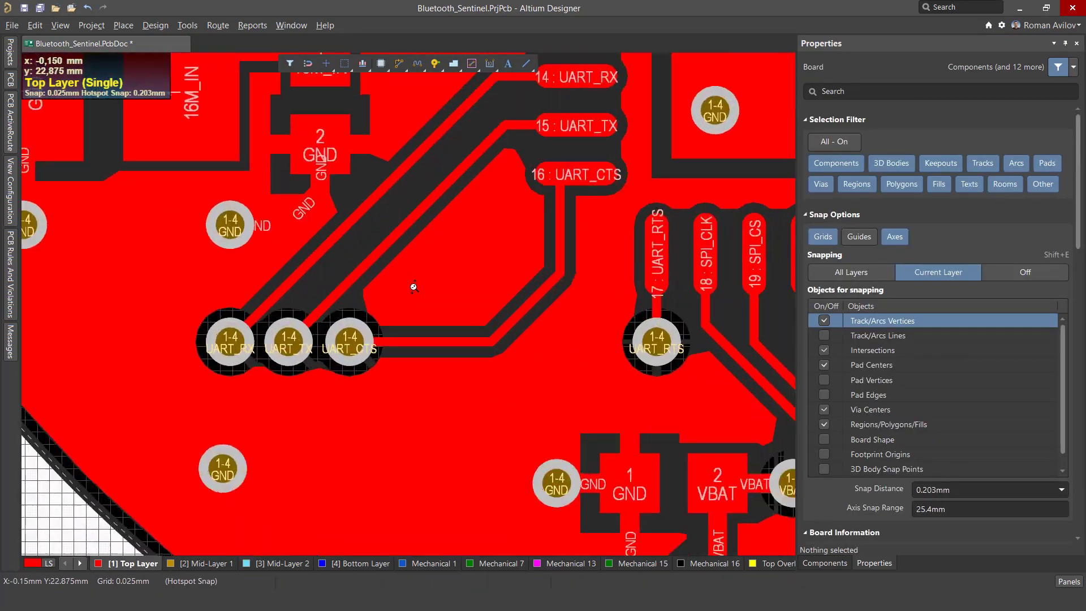
pyautogui.click(517, 335)
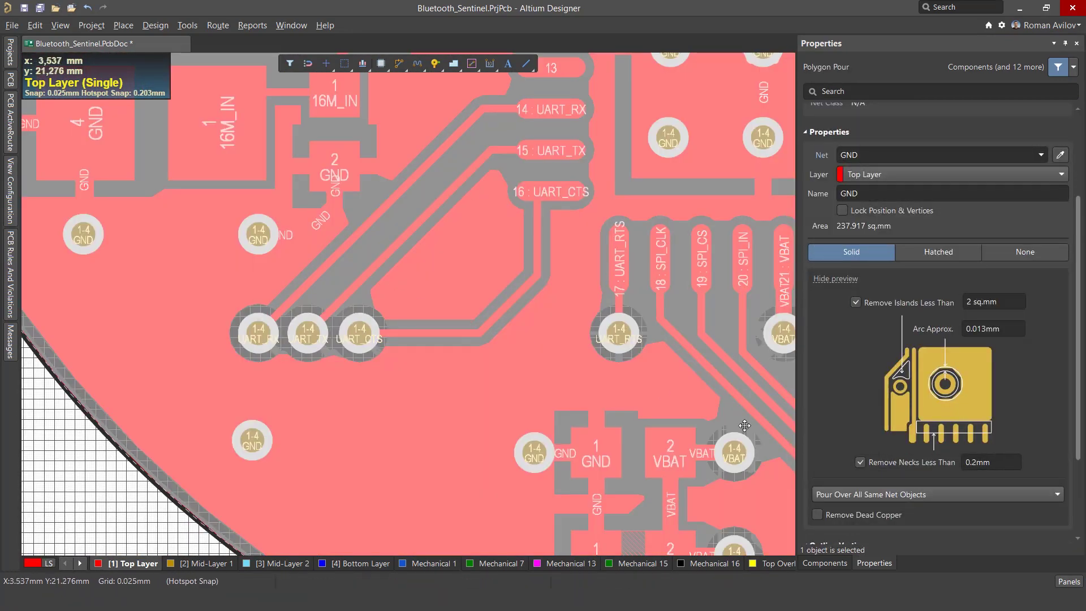
pyautogui.click(819, 515)
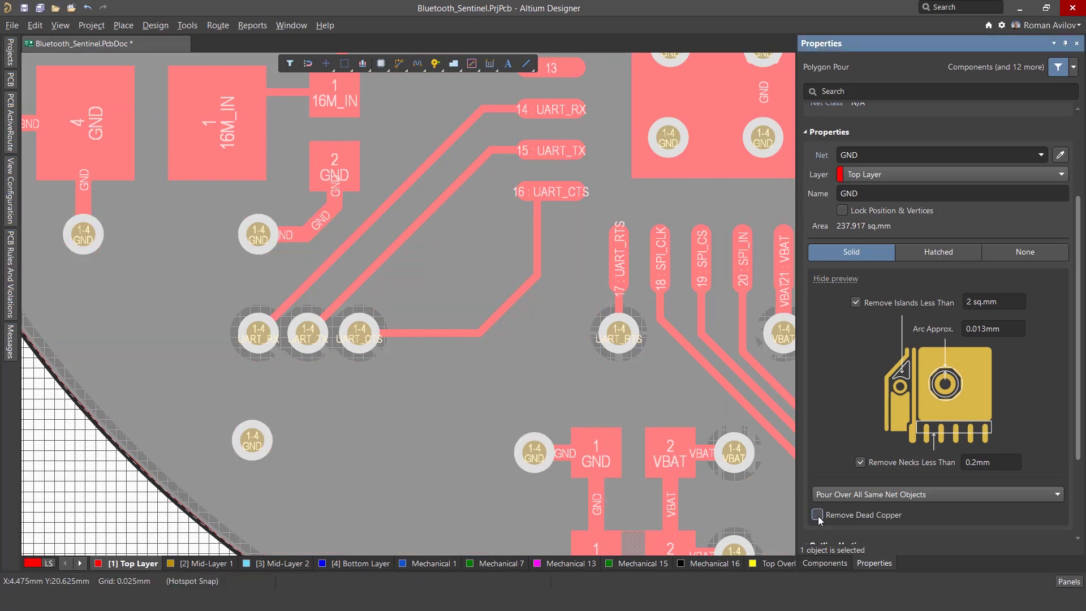
pyautogui.click(1056, 112)
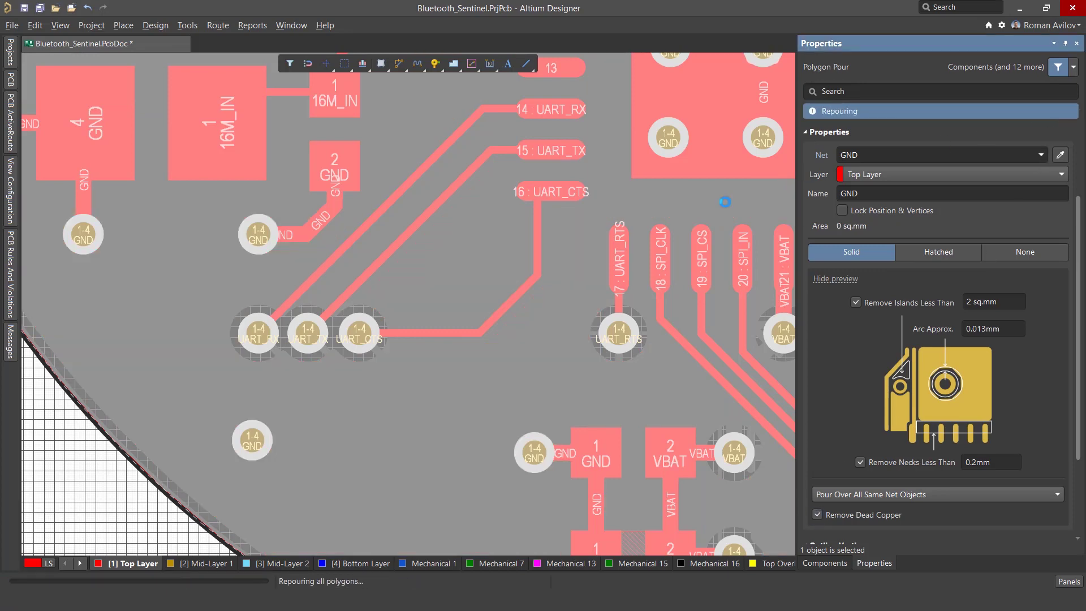
pyautogui.click(465, 222)
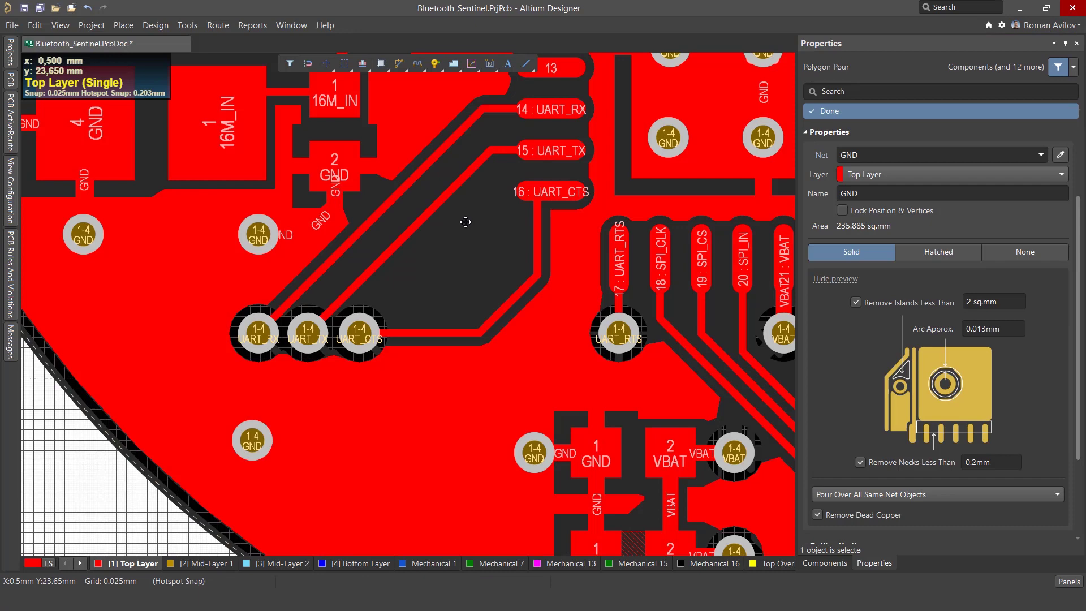
# Place a GND through via, 0.8 mm in diameter with a 0.4 mm hole, in the empty area between the UART_TX and UART_CTS tracks.
pyautogui.moveTo(512, 293); pyautogui.dragTo(490, 331, button='right')
pyautogui.click(437, 66)
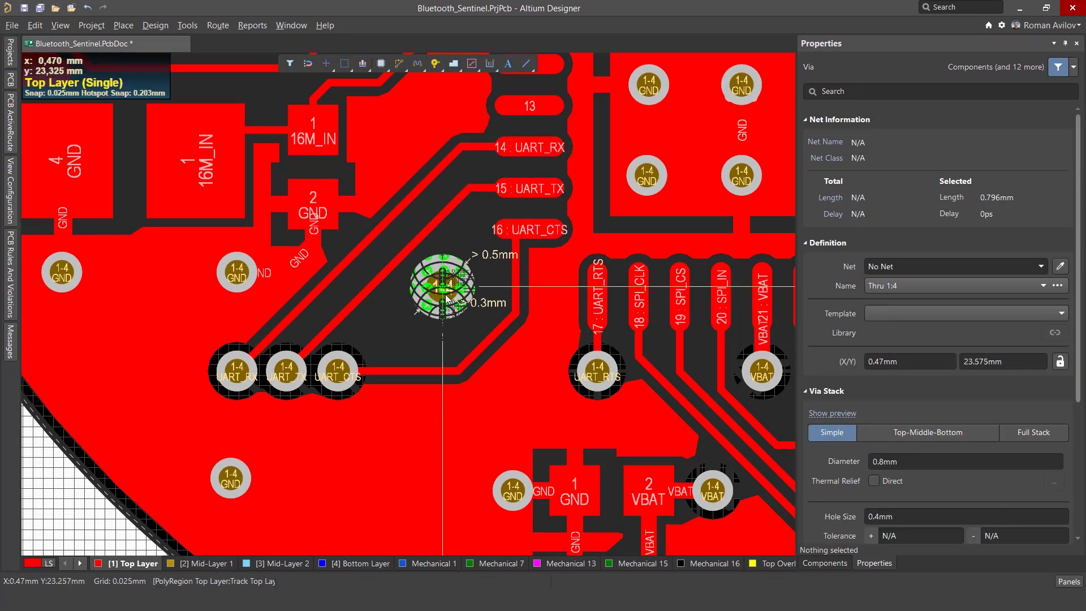
pyautogui.rightClick(560, 315)
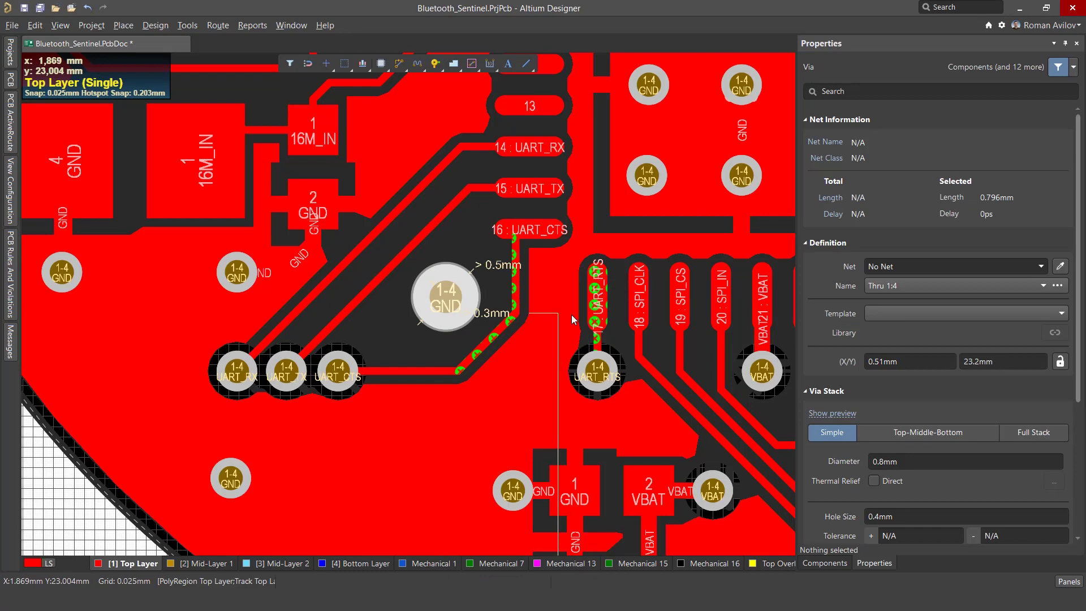
# Repour the solid GND polygon on the Top Layer around the new via.
pyautogui.click(530, 378)
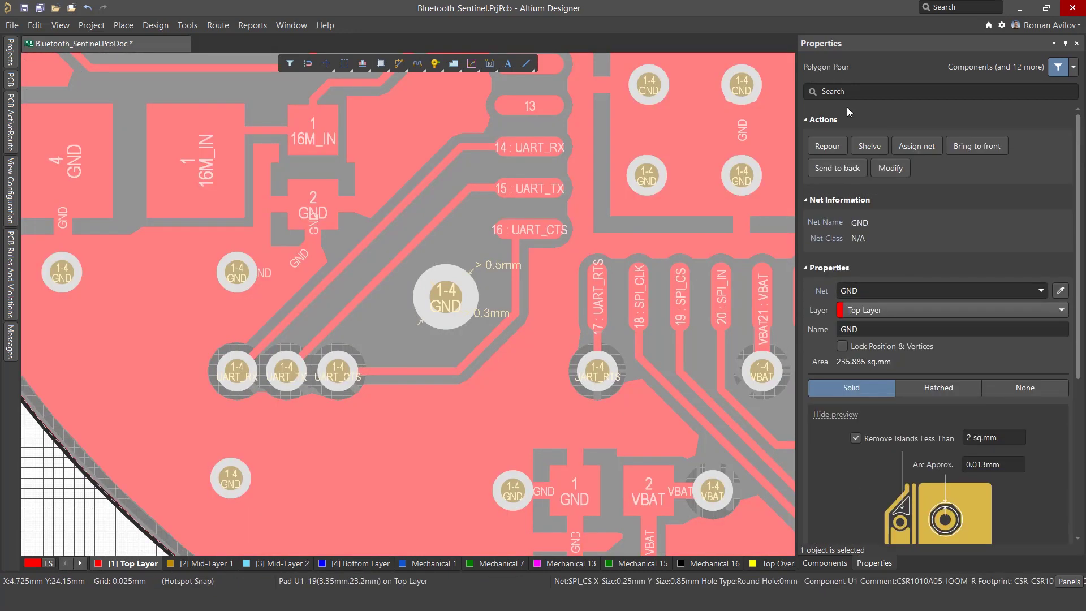
pyautogui.click(827, 146)
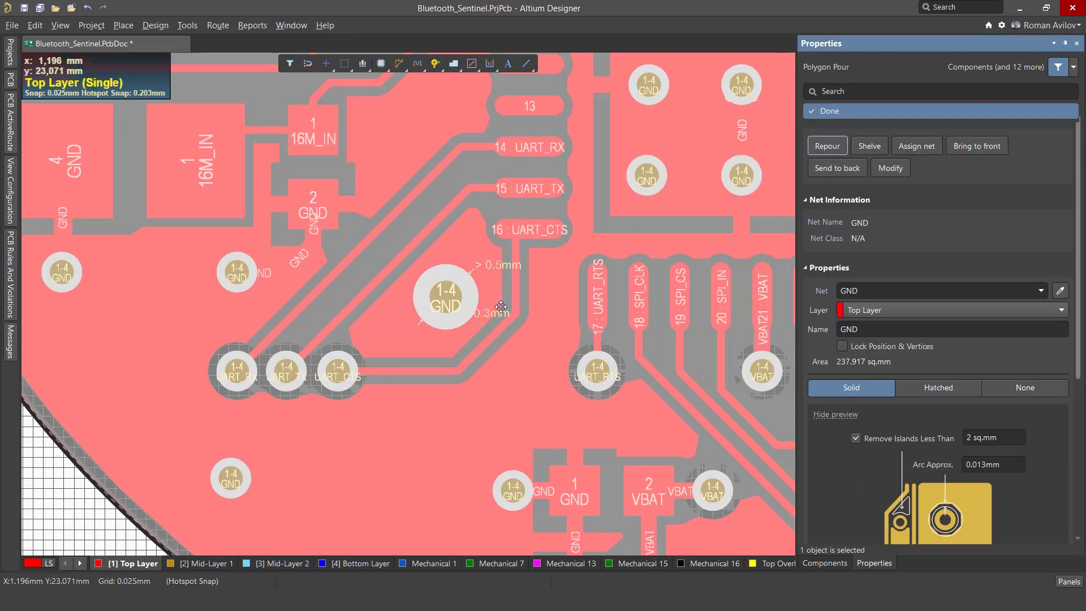
pyautogui.click(562, 354)
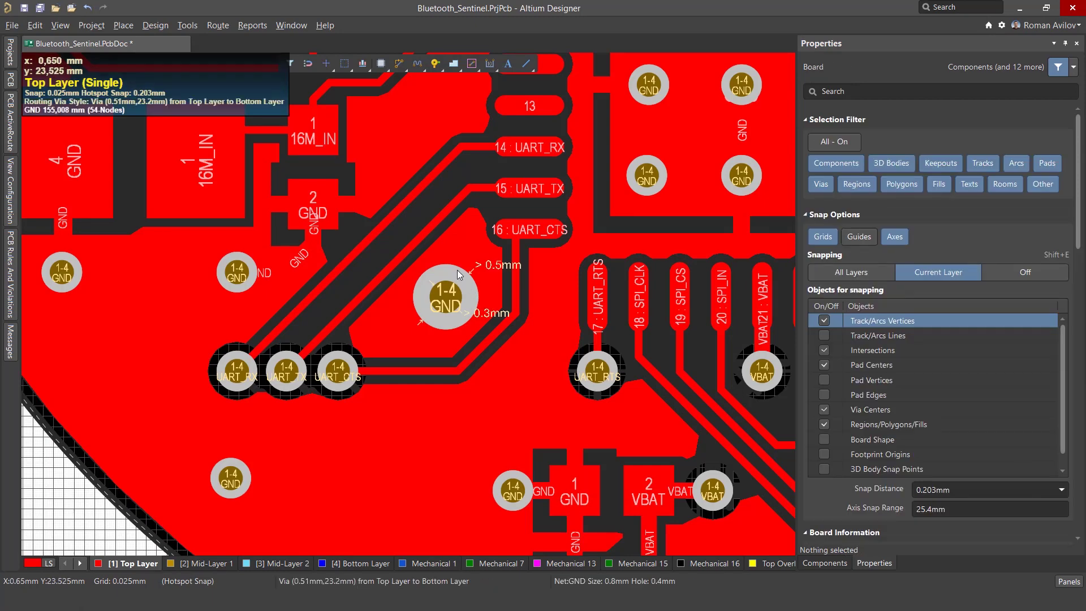